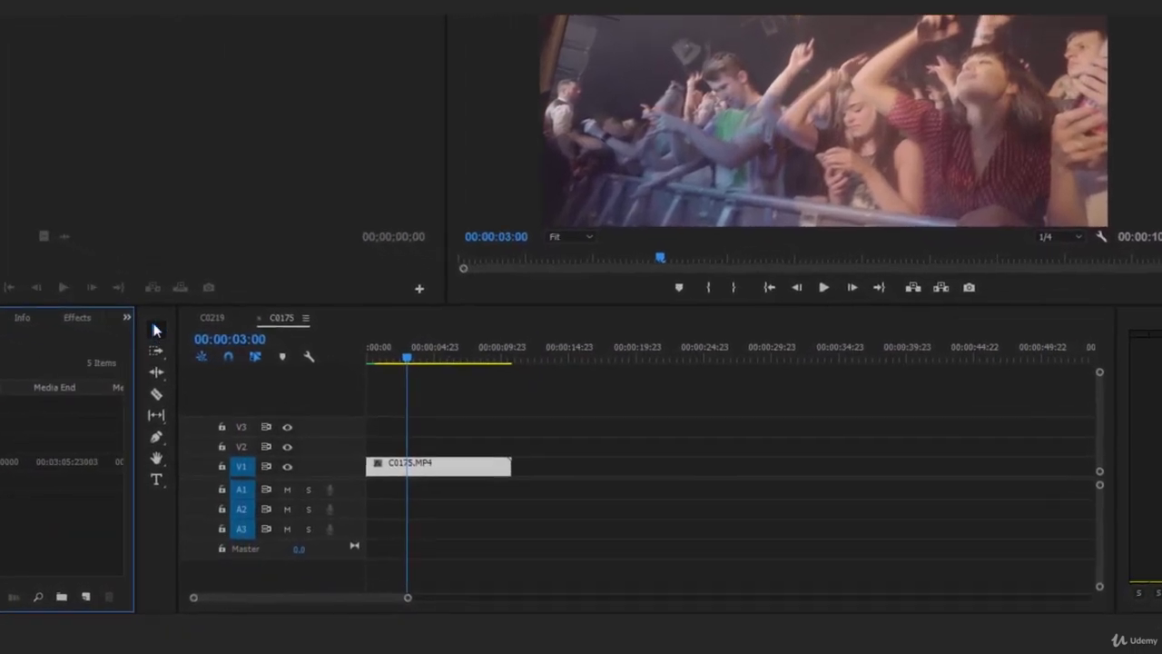
Step: Click empty timeline space so the C0175.MP4 clip on V1 is no longer selected
left_click(656, 385)
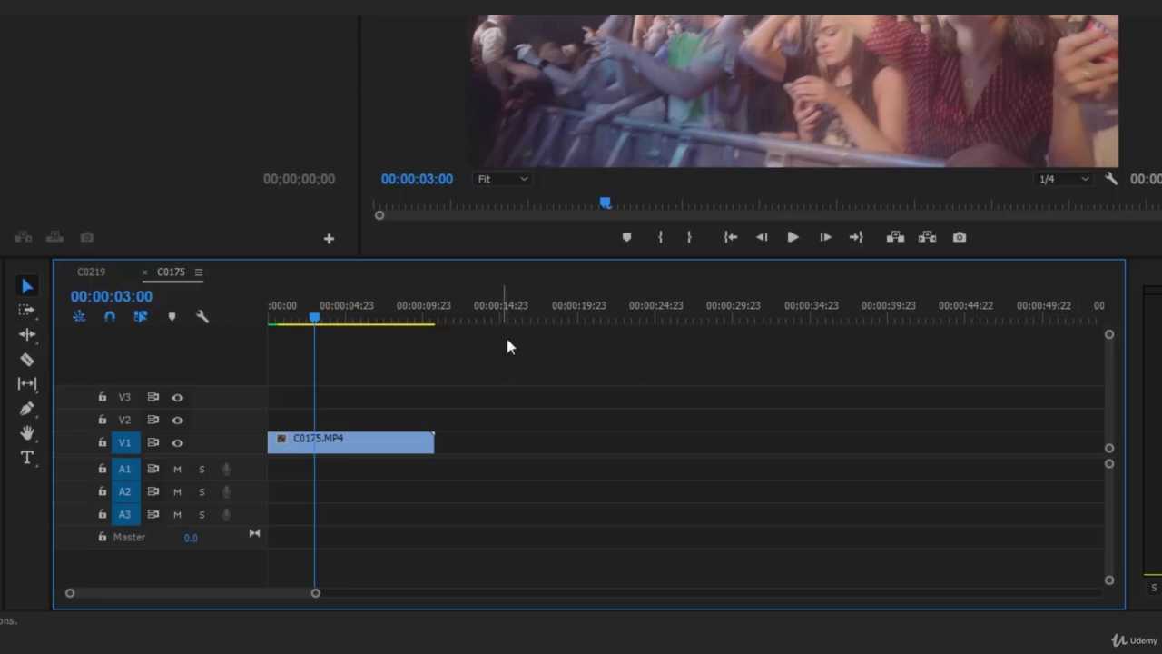
Step: With the Selection tool, marquee-select, click-select and deselect the C0175.MP4 clip
left_click(25, 287)
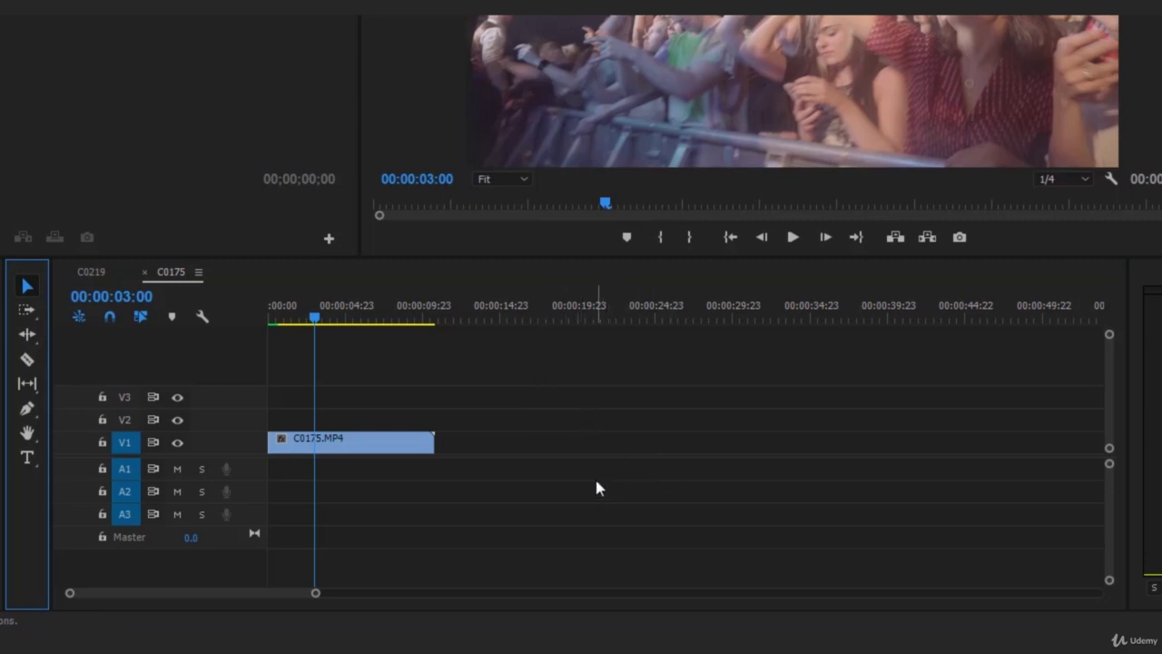
left_click(507, 372)
left_click_drag(506, 372, 242, 443)
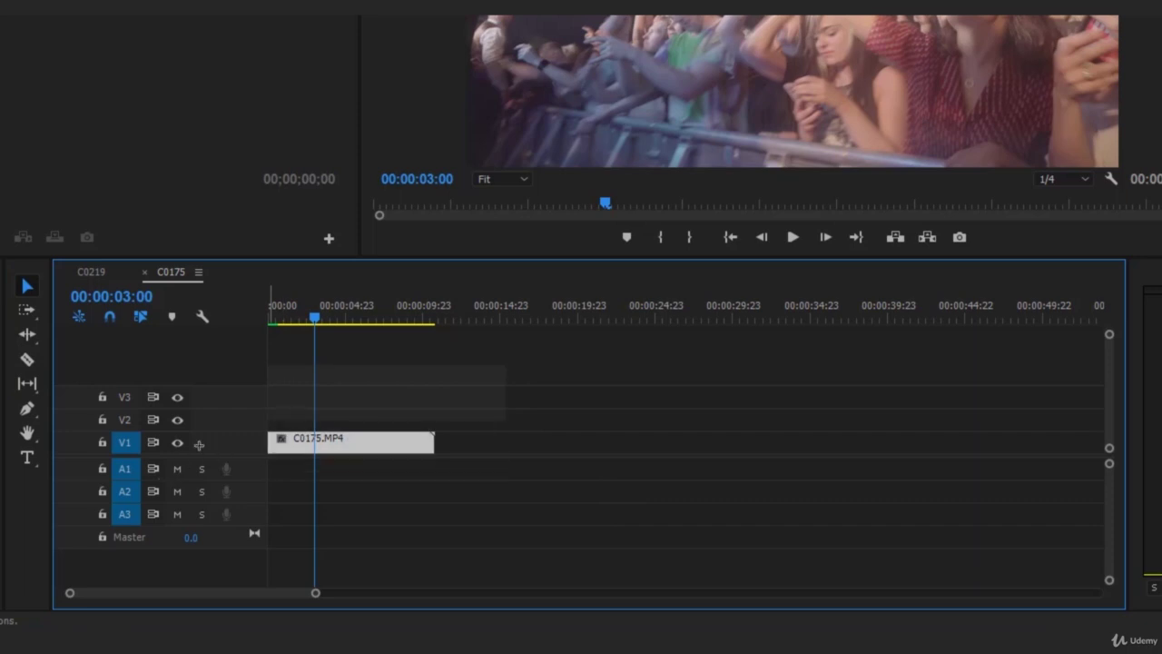
left_click_drag(505, 365, 713, 491)
left_click(359, 436)
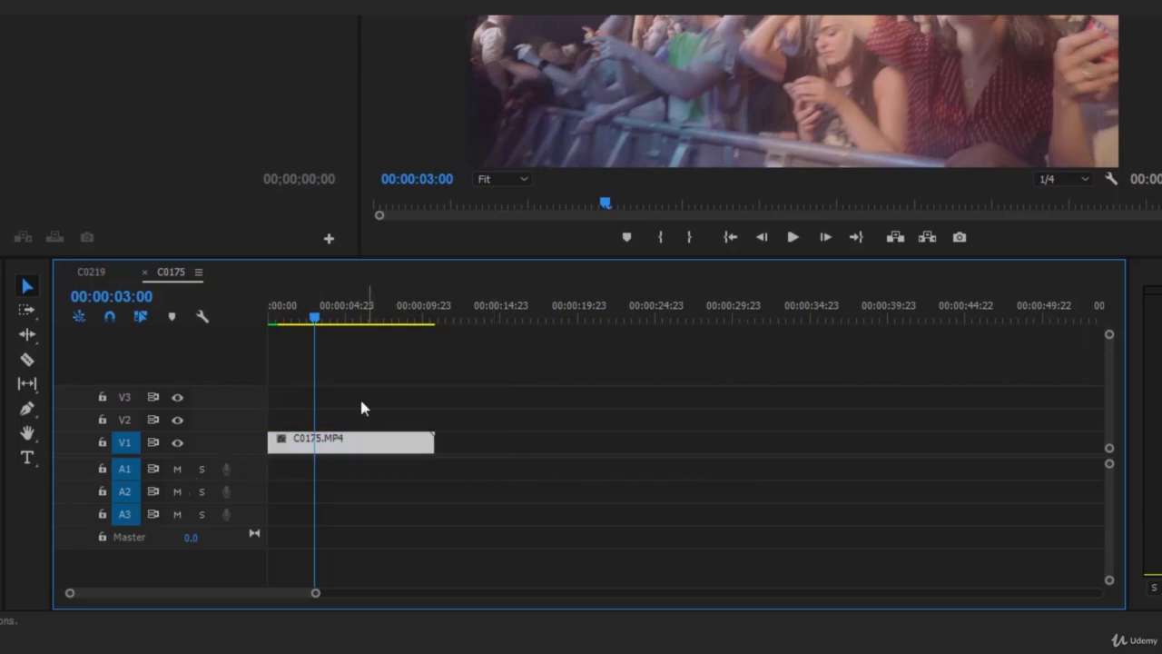
left_click(518, 386)
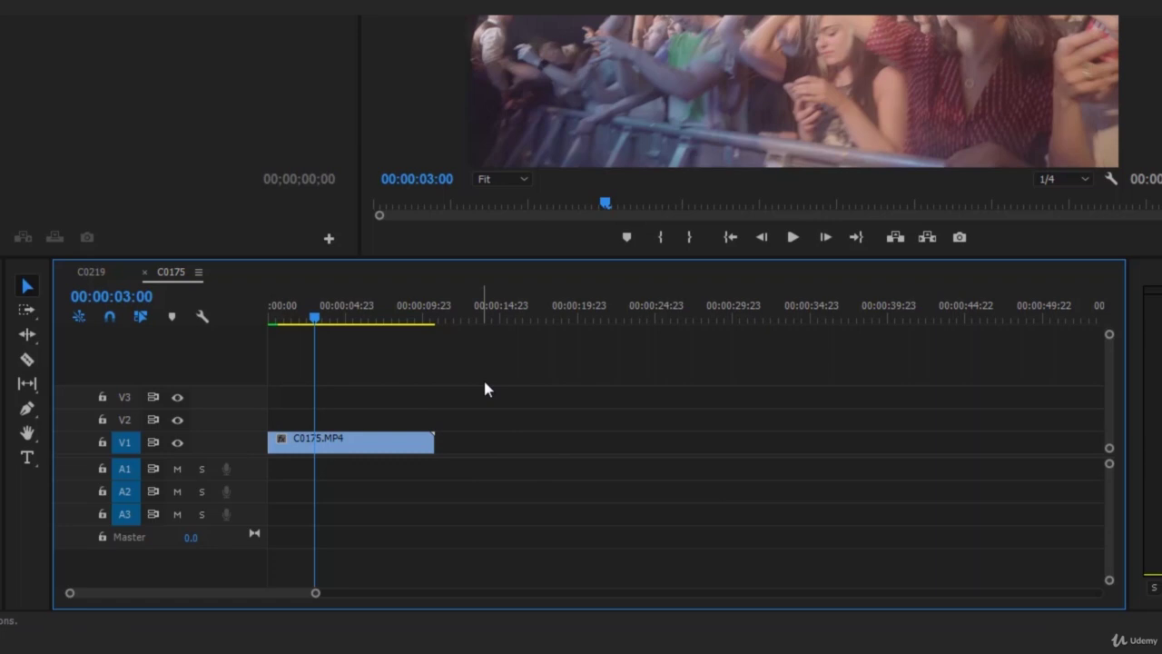
Step: Undo trial trims and moves, remove the extra C0175.MP4 copy, and return the playhead to 00:00:00:00
left_click_drag(430, 440, 550, 445)
key("ctrl+z")
left_click(752, 403)
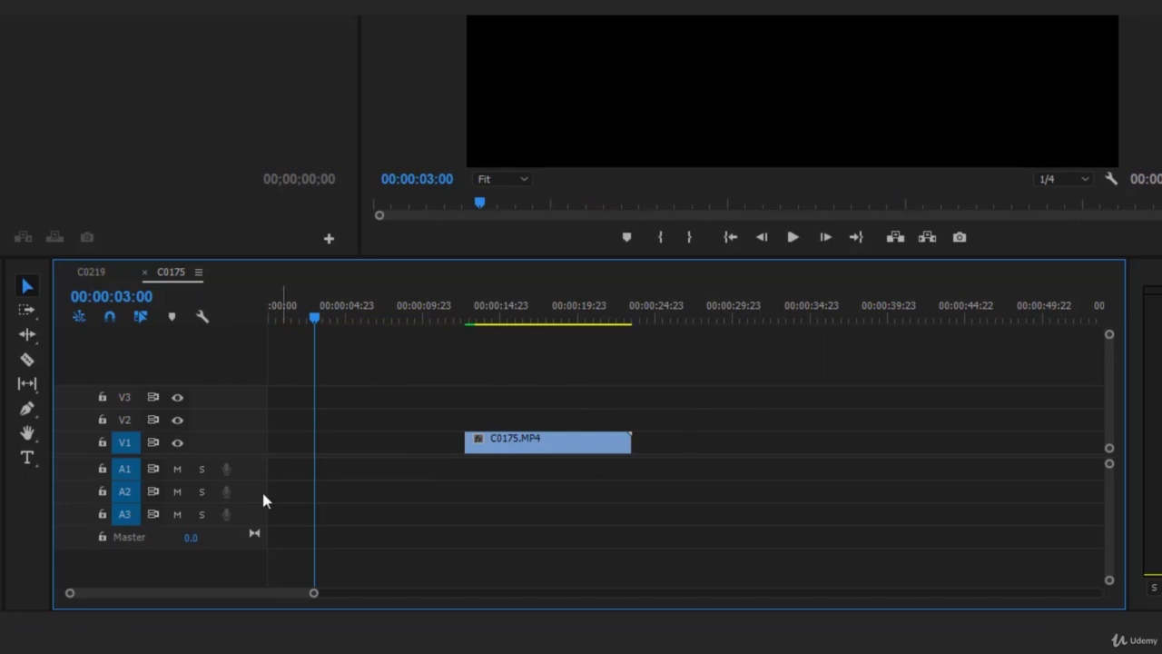
left_click_drag(314, 593, 436, 593)
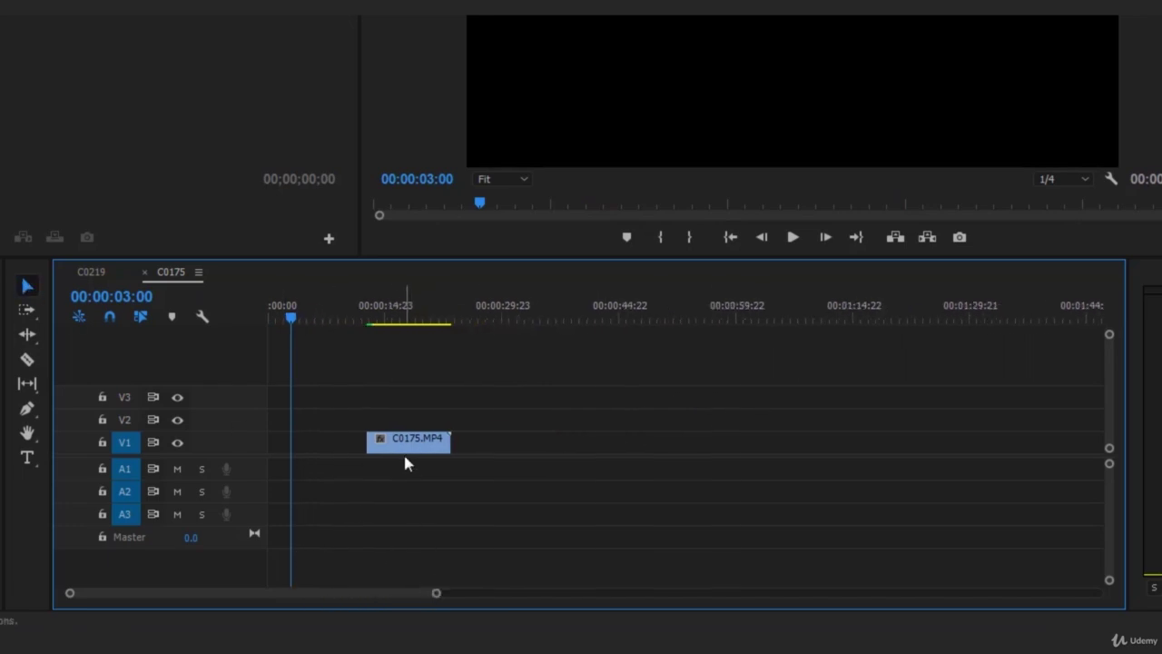
left_click_drag(413, 448, 542, 453)
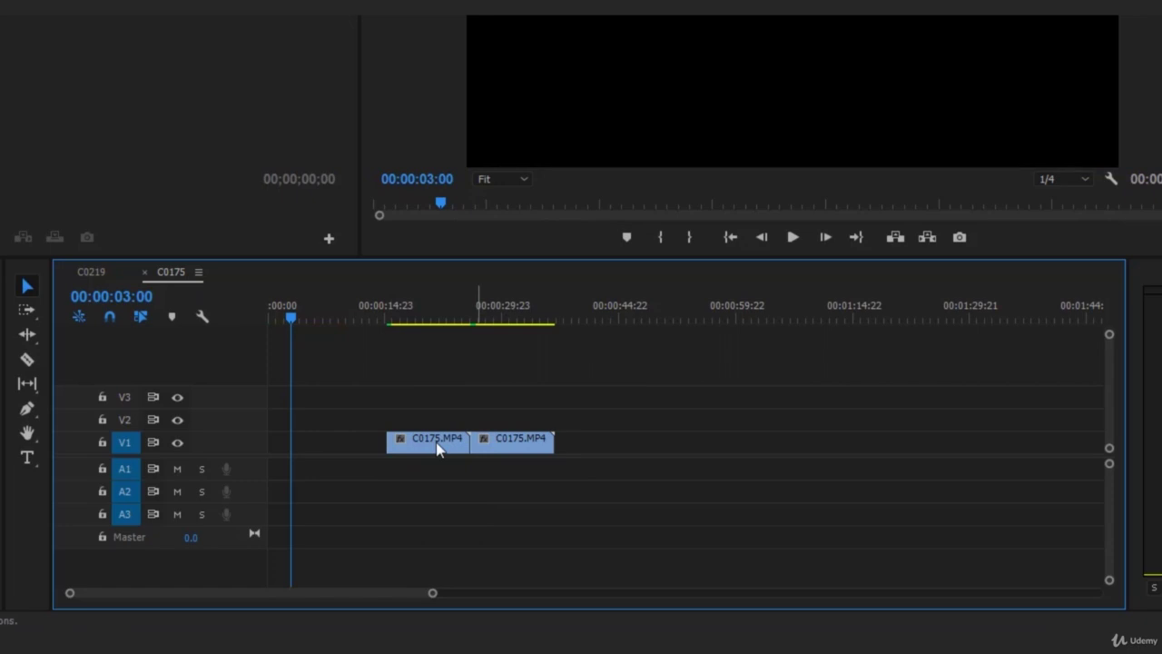
key("ctrl+z")
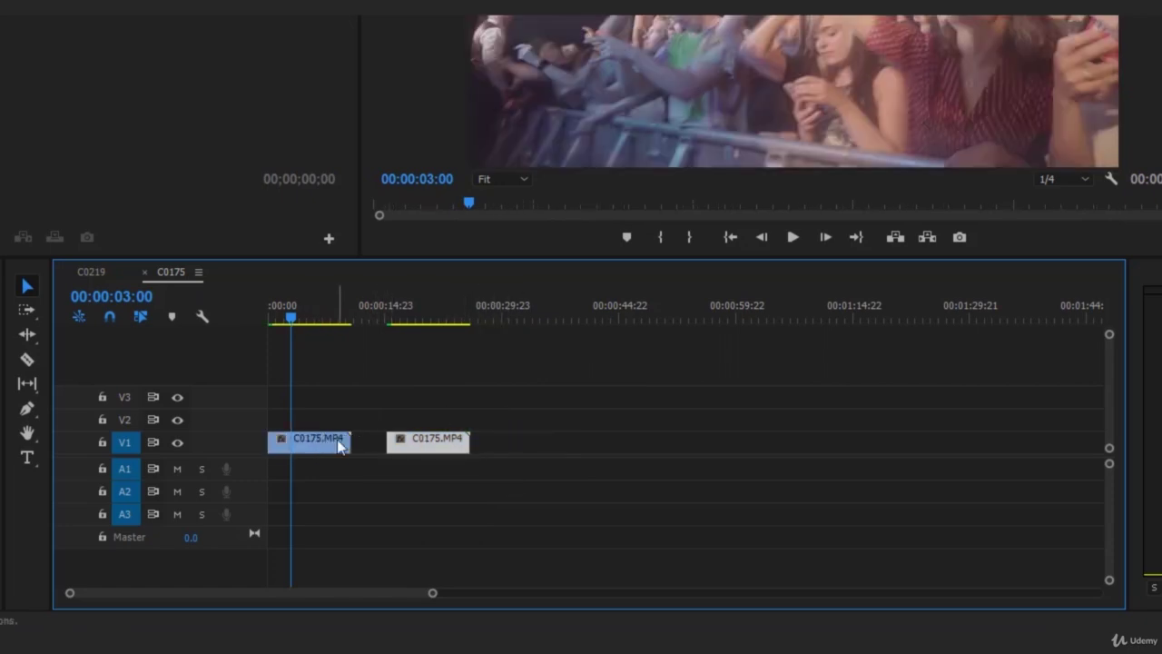
key("ctrl+z")
key("Home")
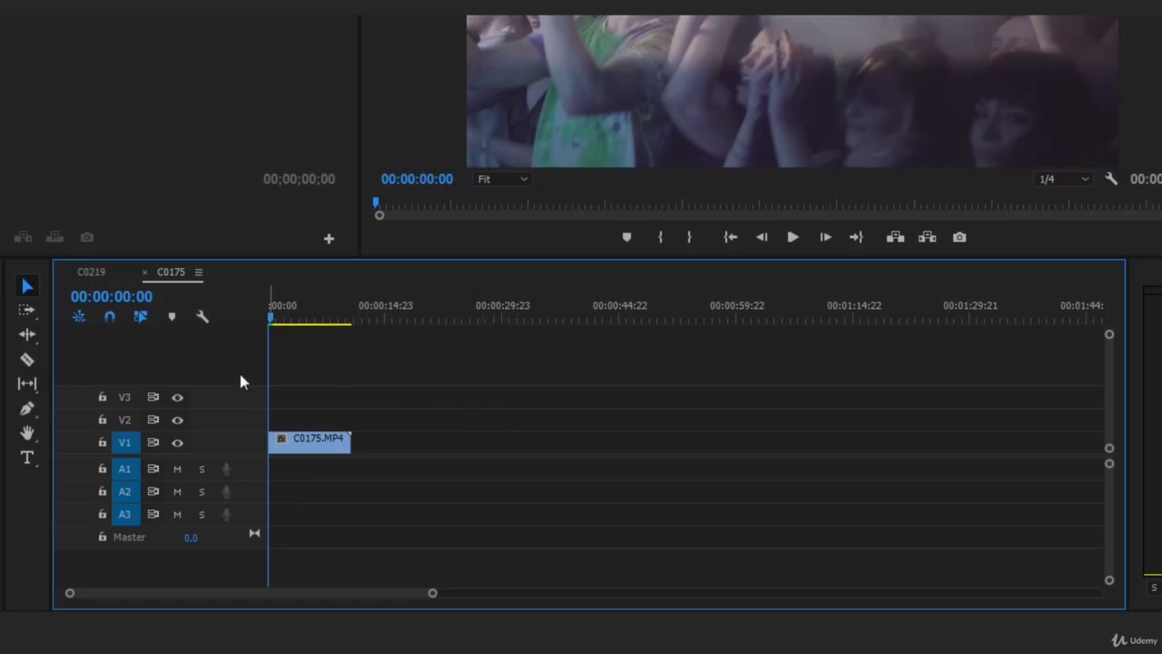
Step: Alt-drag a duplicate of C0175.MP4 to a spot a short gap after the original on V1
left_click(31, 311)
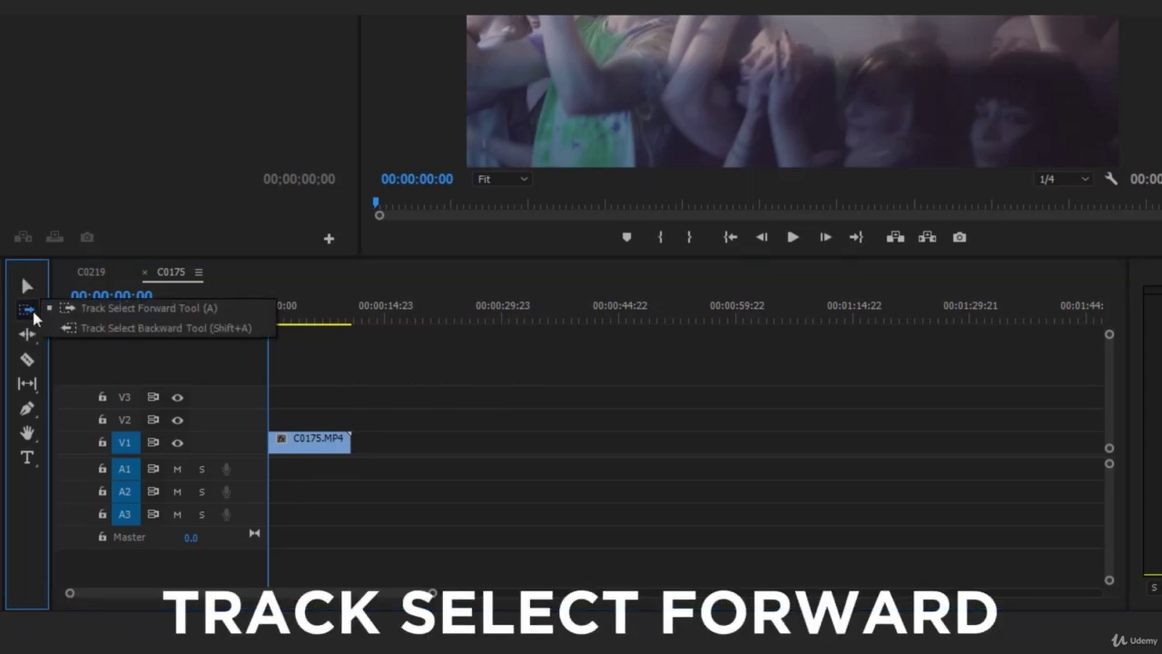
left_click(184, 309)
left_click(318, 440)
left_click(28, 289)
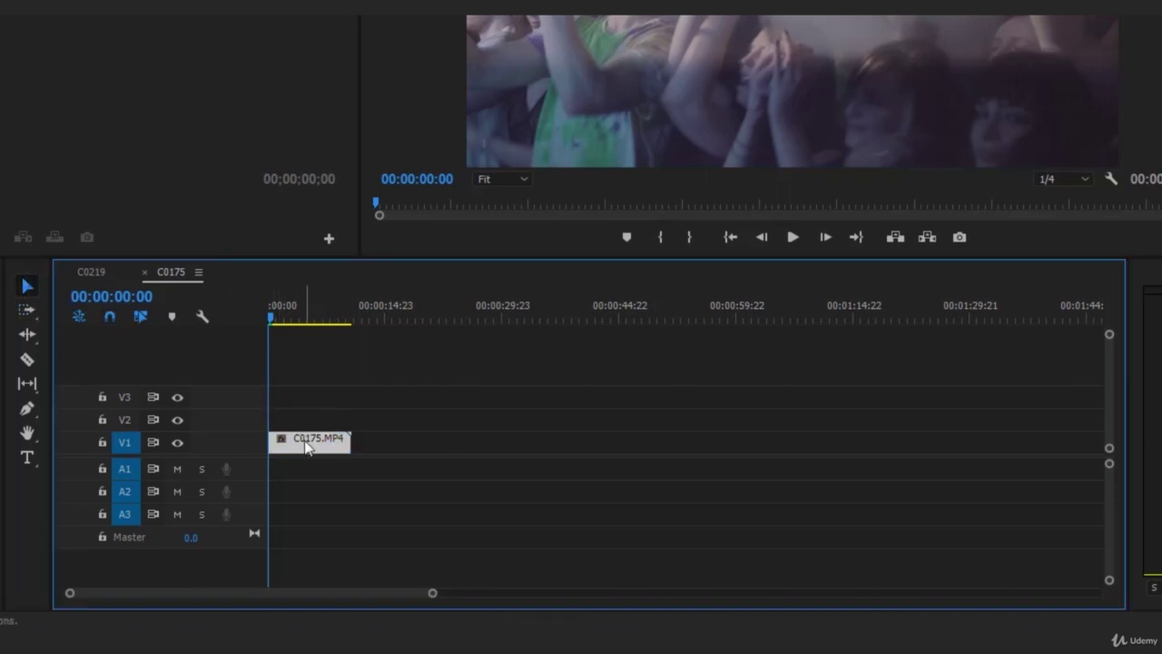
left_click_drag(307, 444, 425, 437)
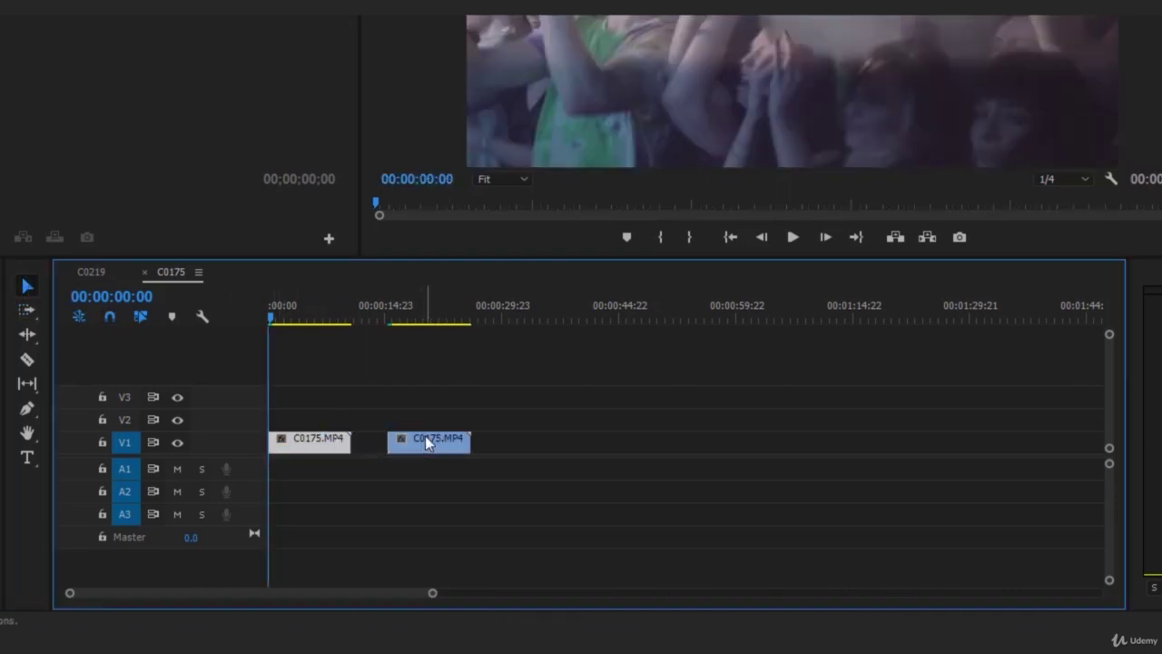
Step: Use the Track Select Forward tool to select clips from different points onward along V1
left_click(27, 309)
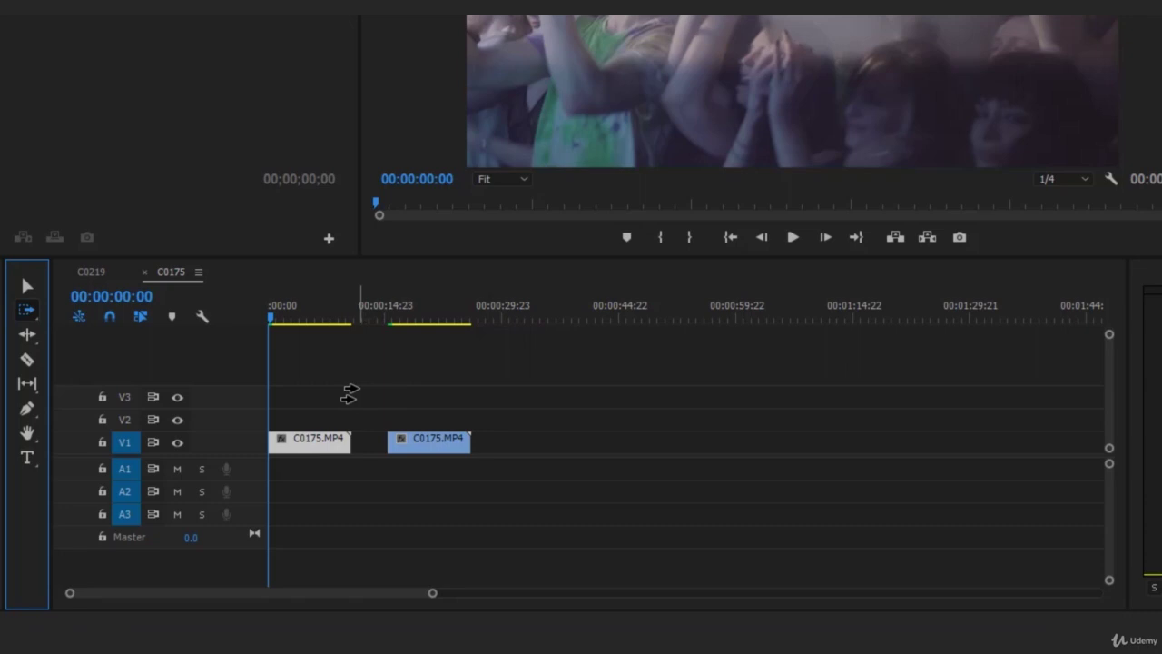
left_click(348, 393)
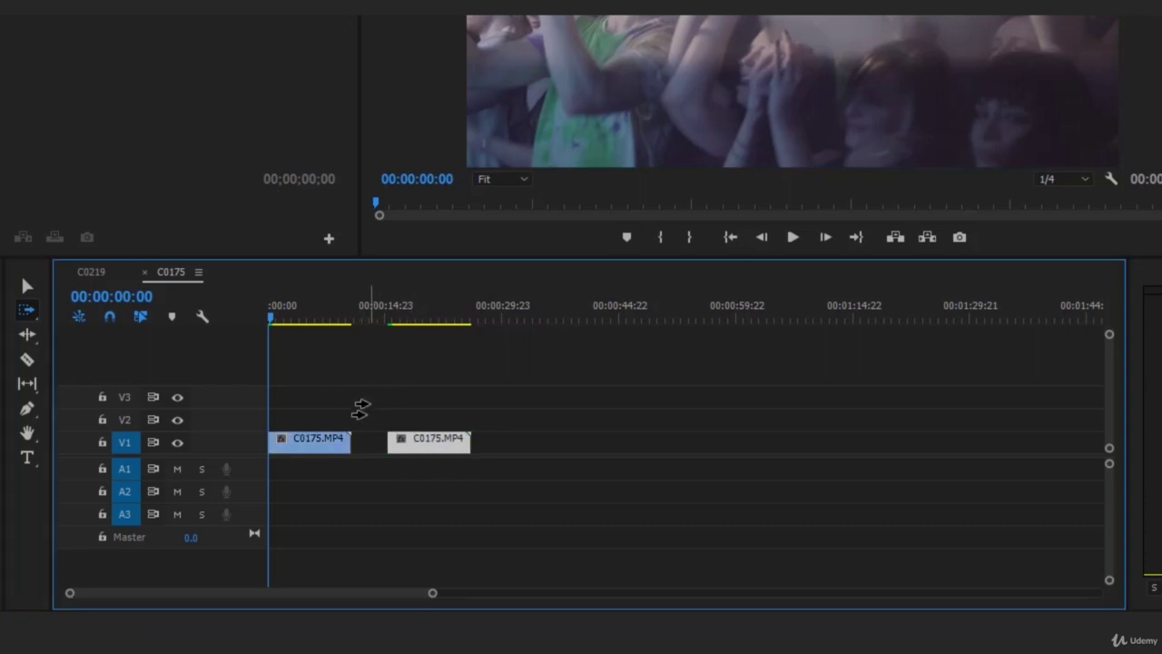
key("f")
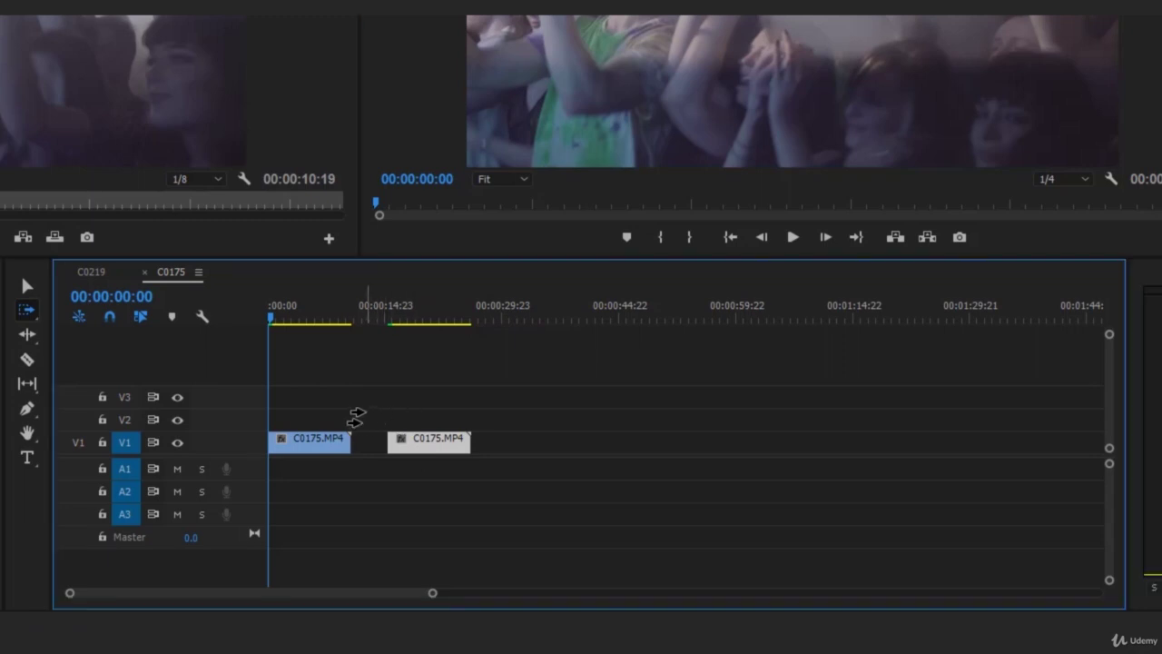
left_click(270, 416)
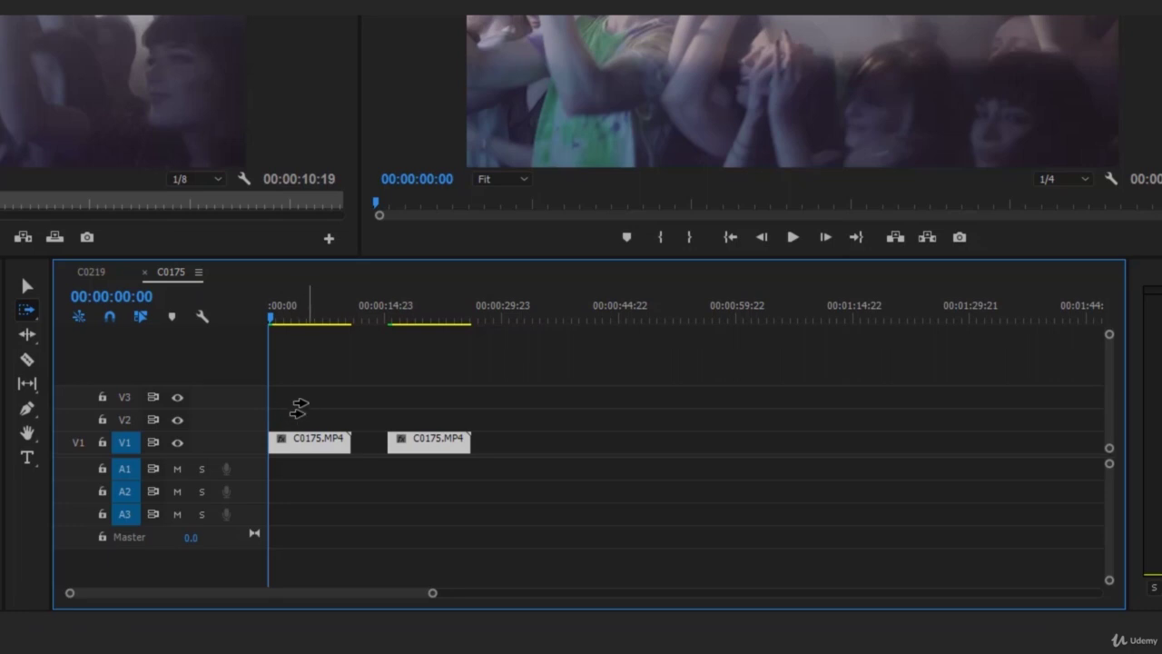
left_click(373, 405)
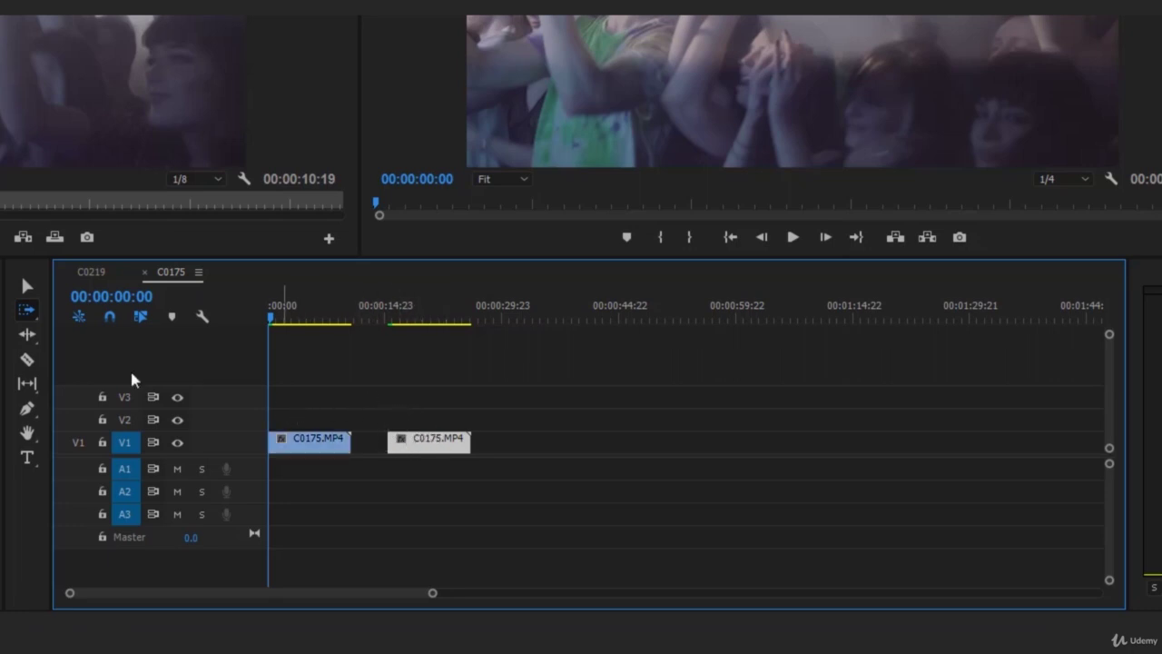
Step: Switch to the Track Select Backward tool and select the clips back toward the track start
left_click(28, 313)
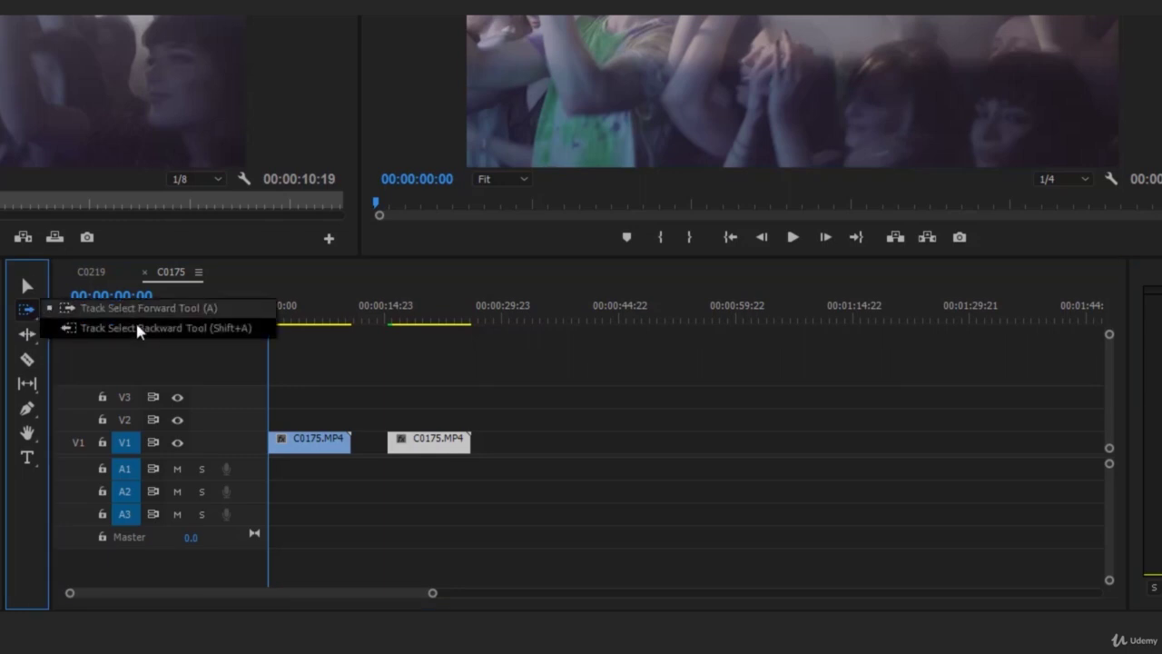
left_click(138, 329)
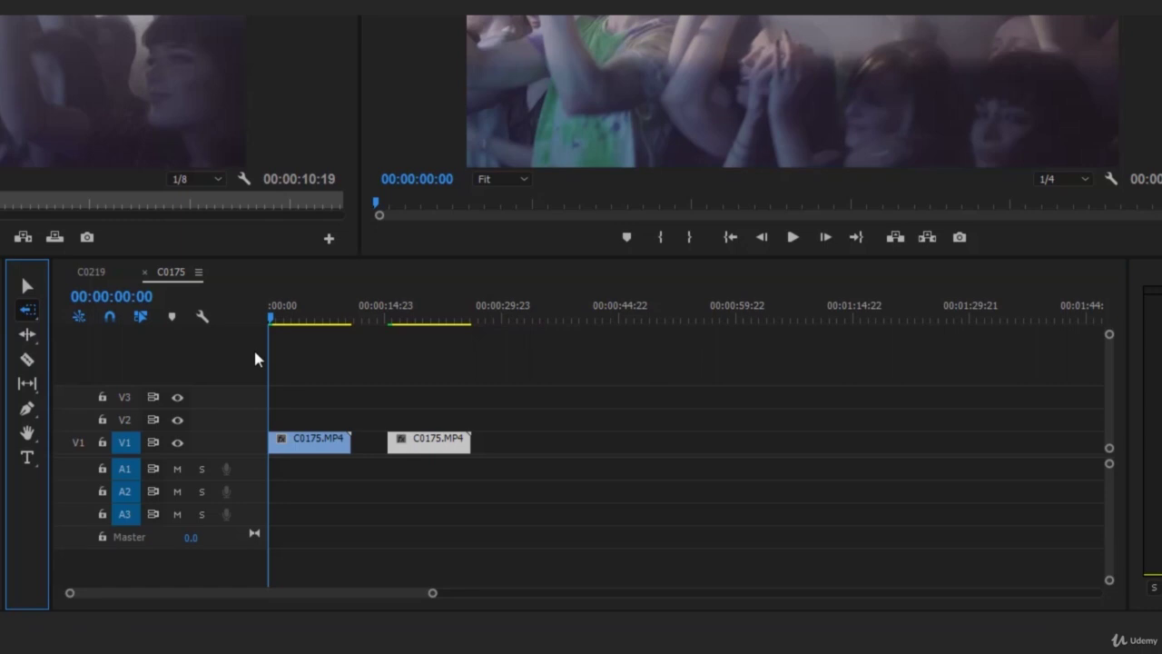
left_click(370, 407)
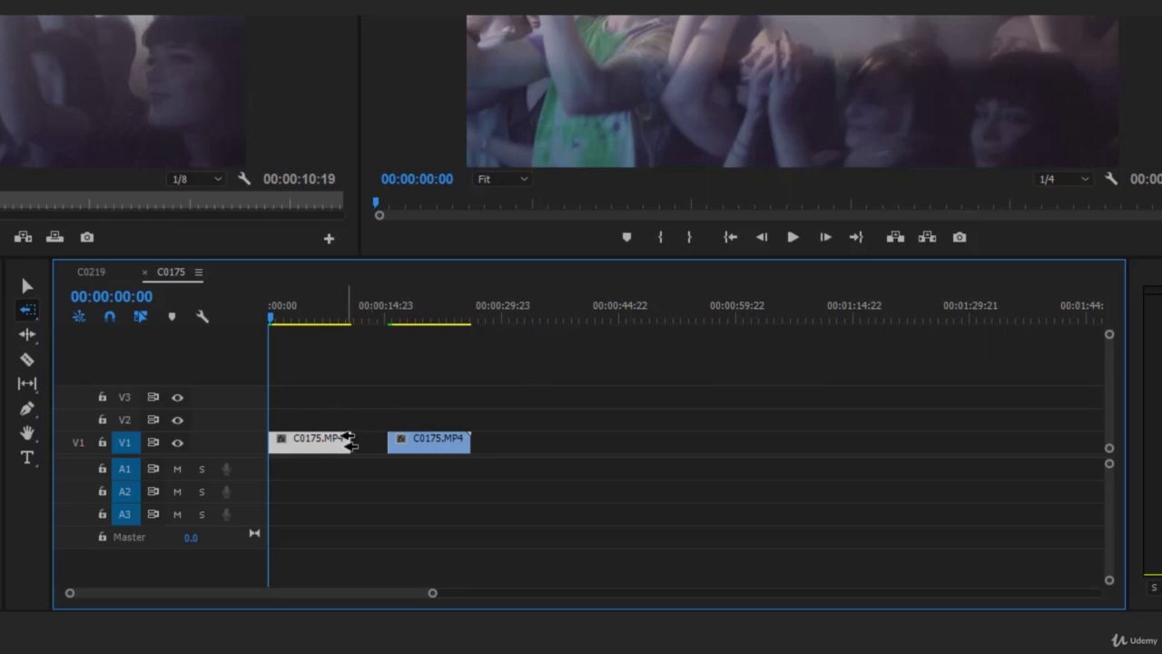
left_click(445, 443)
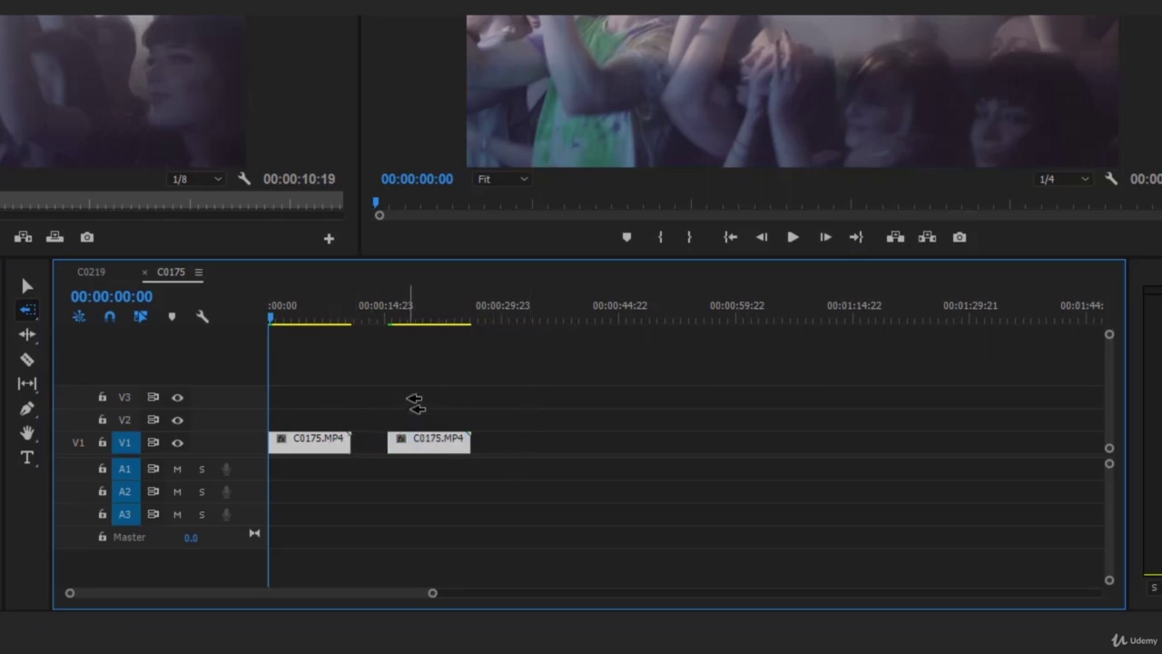
Step: Butt the second clip against the first and move both later to about 00:00:14:23
left_click(28, 335)
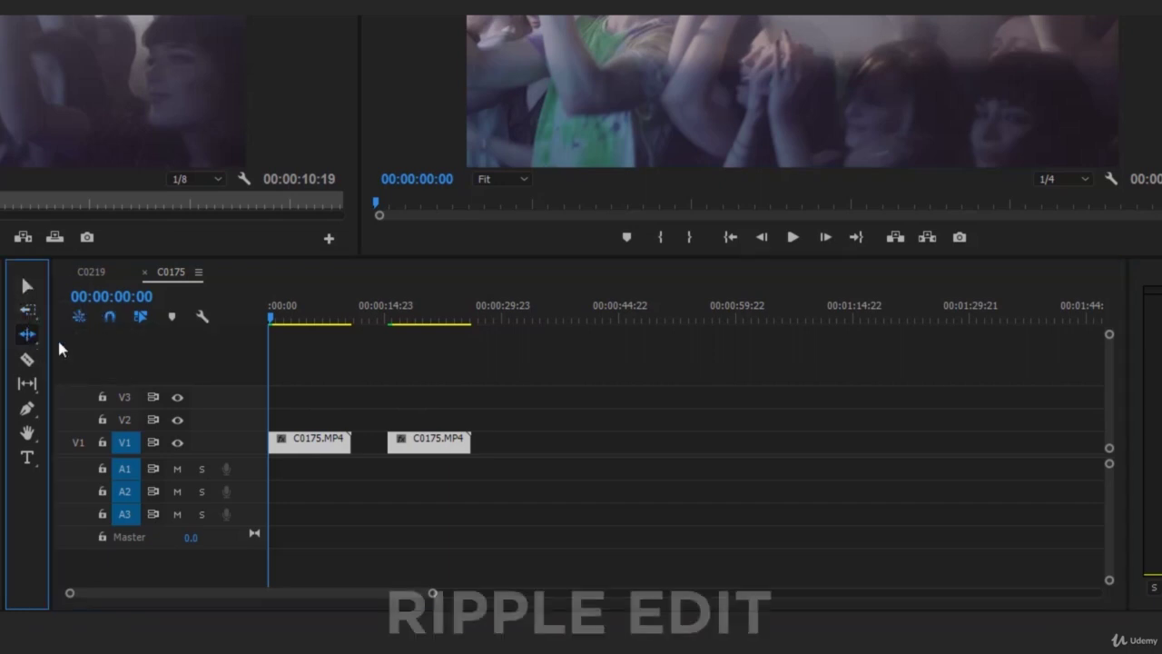
left_click(28, 289)
left_click(493, 392)
left_click_drag(430, 439, 393, 441)
left_click_drag(288, 481, 508, 445)
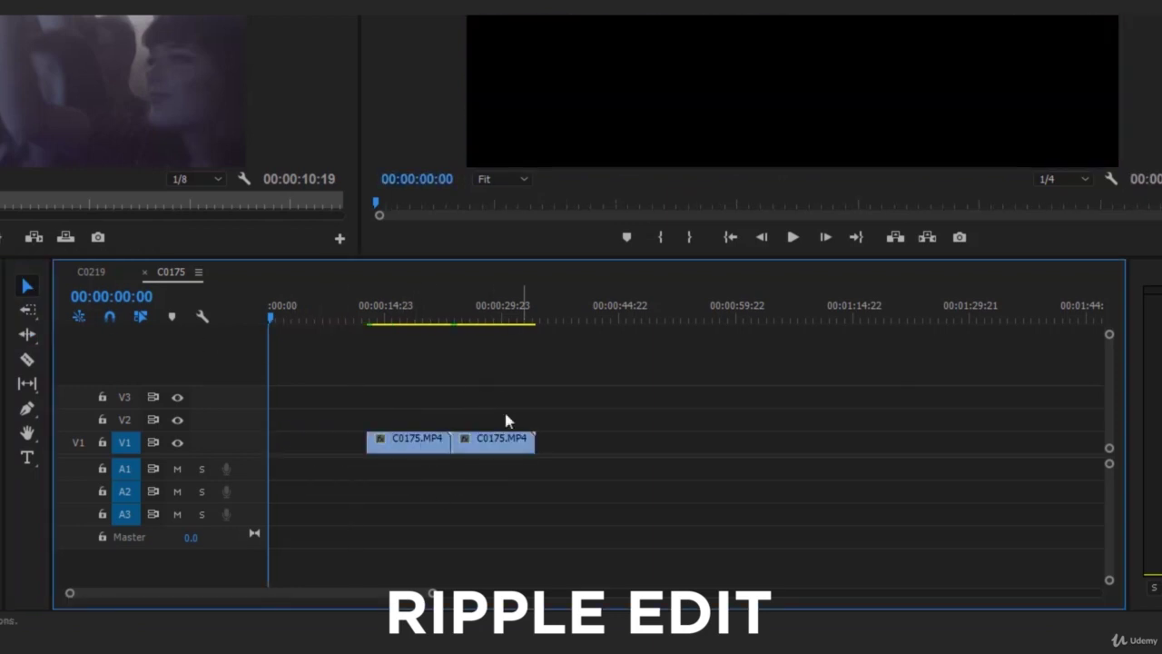
Step: Trim the second clip's start later, delete the resulting gap, then shift the clip later again
left_click(30, 334)
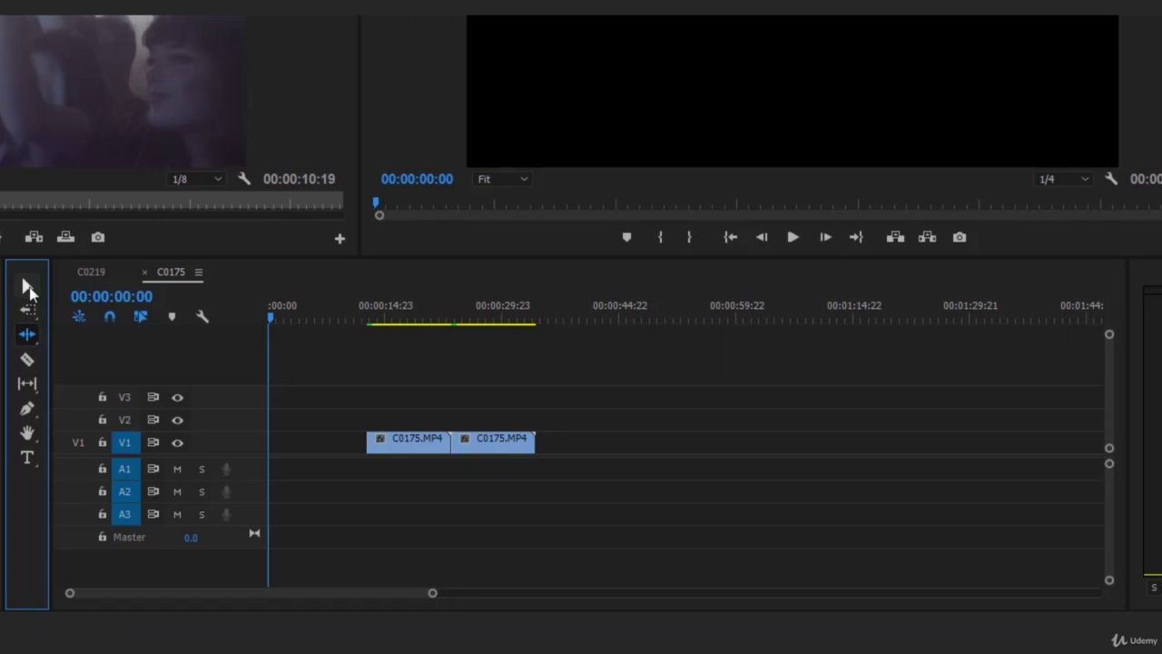
left_click(27, 286)
left_click_drag(461, 440, 495, 442)
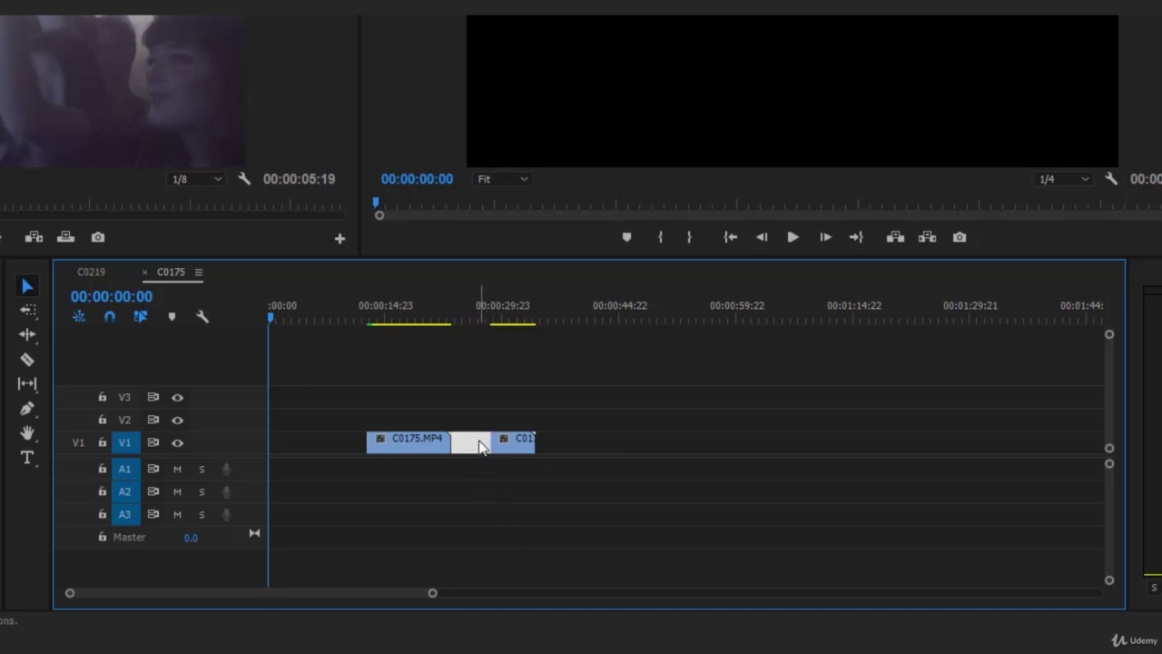
key("Delete")
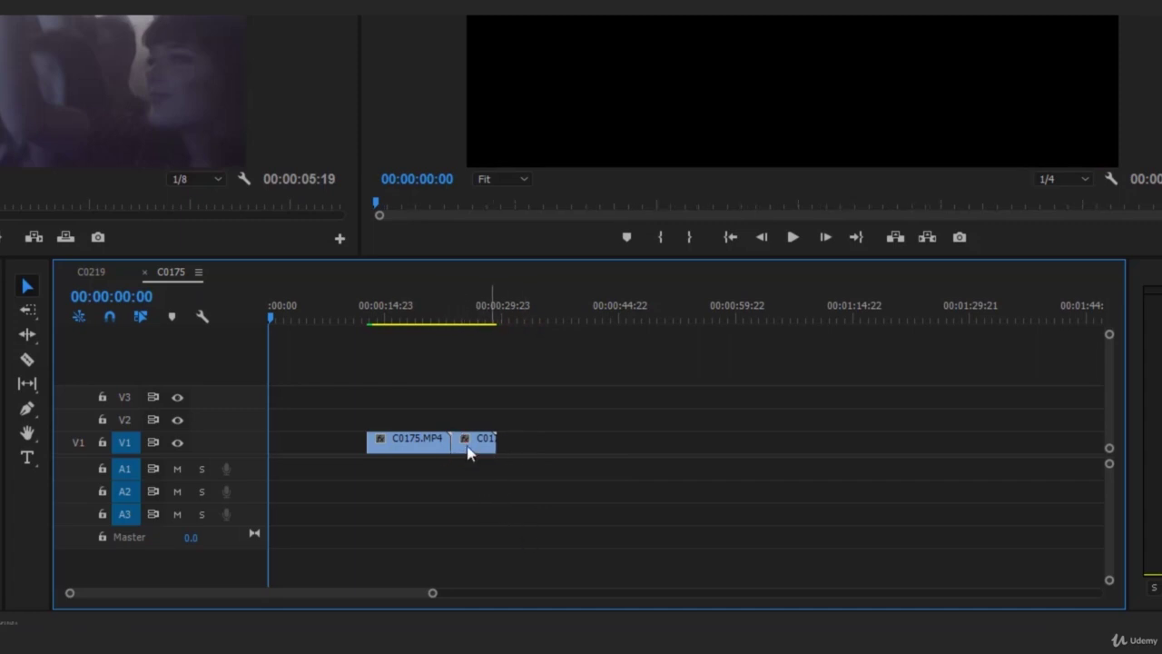
mouse_move(460, 445)
left_mouse_down()
mouse_move(508, 452)
mouse_move(468, 451)
left_mouse_up()
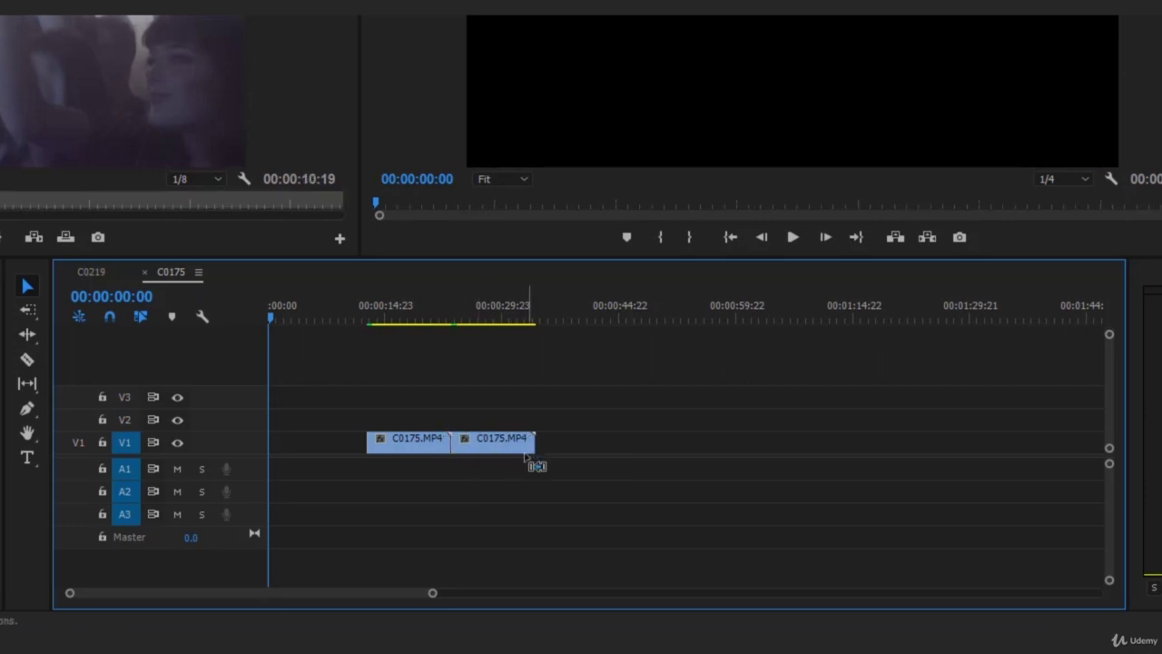
Step: Ripple-trim the second clip's start with the Ripple Edit tool, then extend it back to full length
left_click(29, 335)
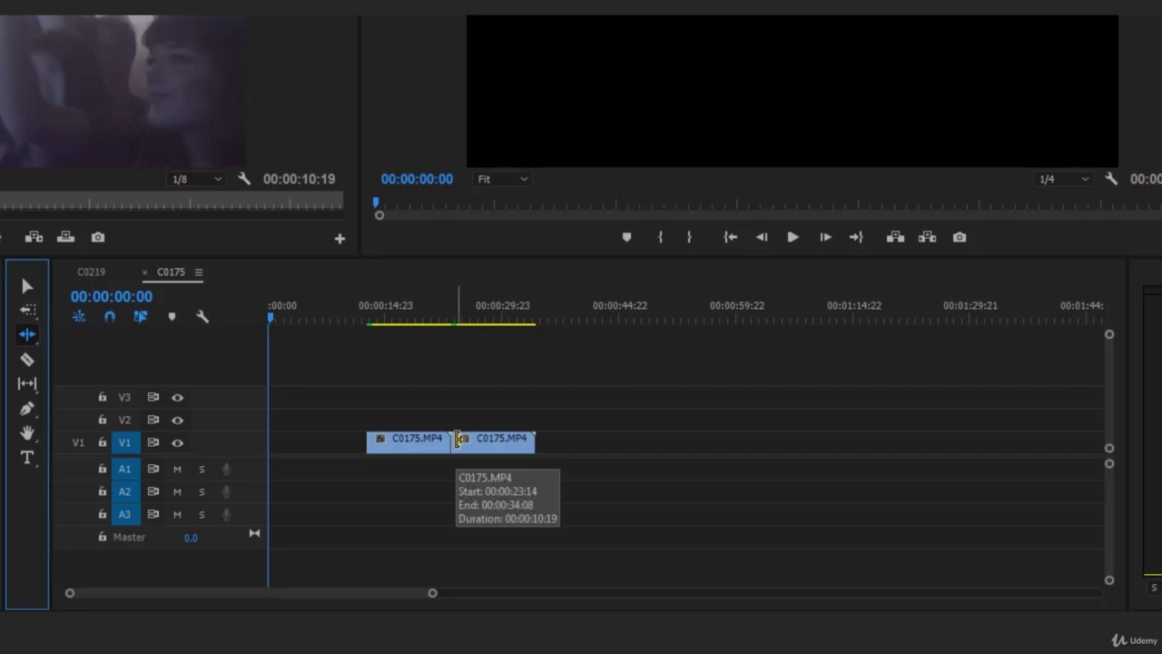
left_click_drag(458, 439, 501, 440)
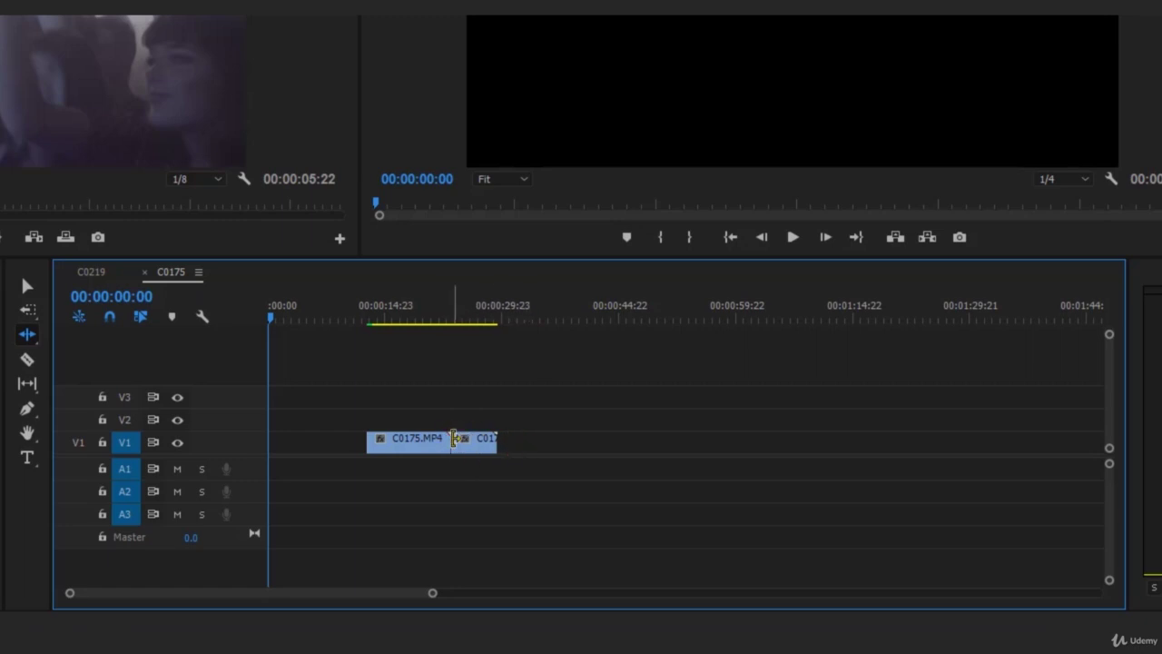
left_click_drag(456, 440, 467, 448)
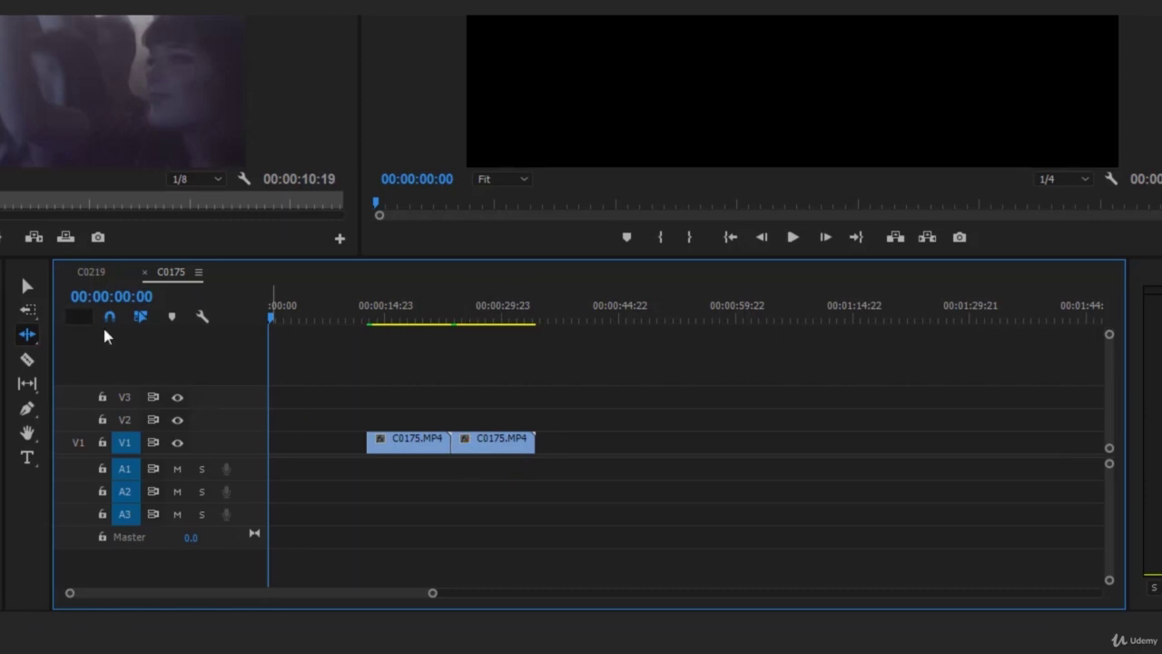
left_click(28, 286)
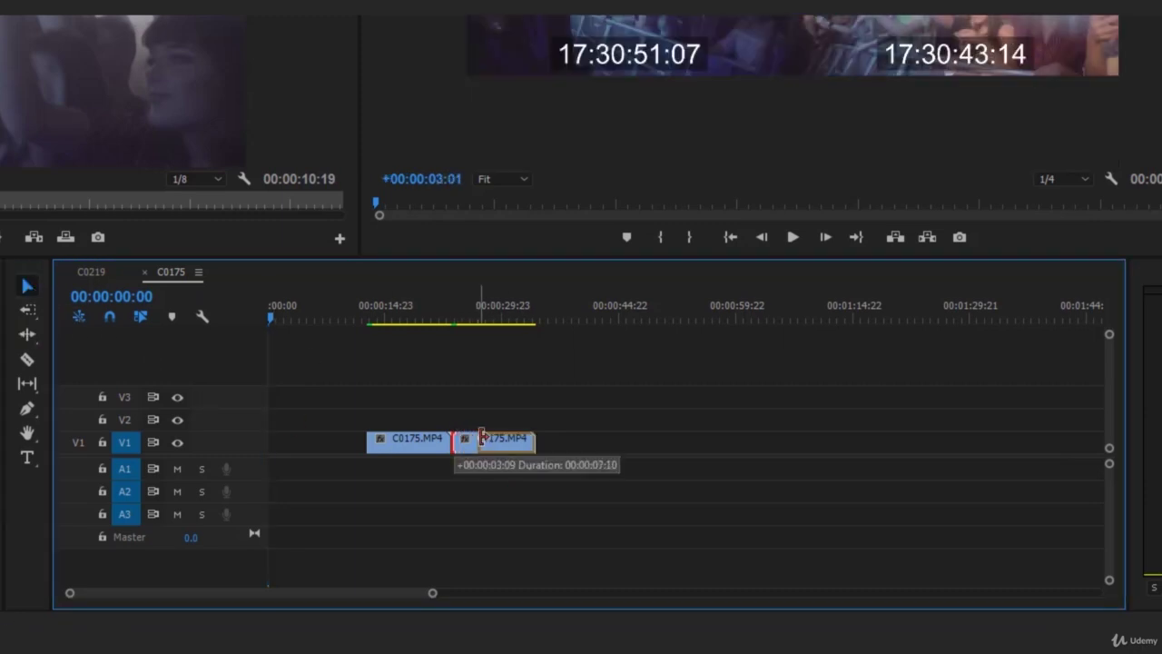
Step: Trim the second clip's start, delete the gap, and move both clips later along V1
left_click_drag(483, 438, 491, 438)
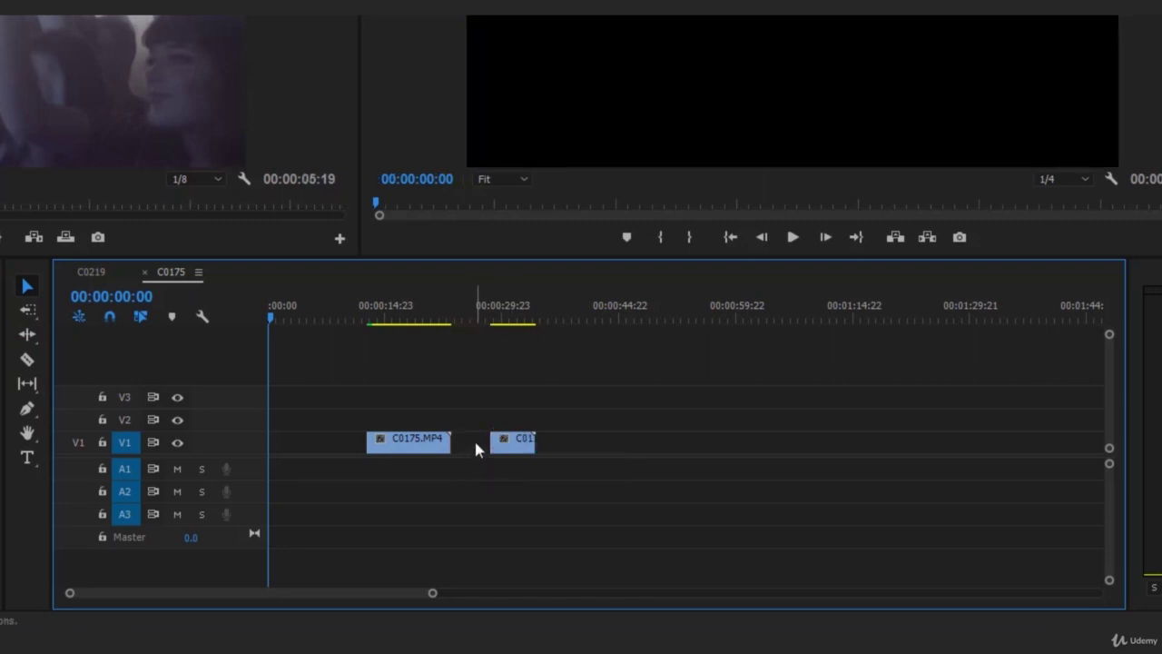
key("Delete")
left_click_drag(529, 437, 482, 444)
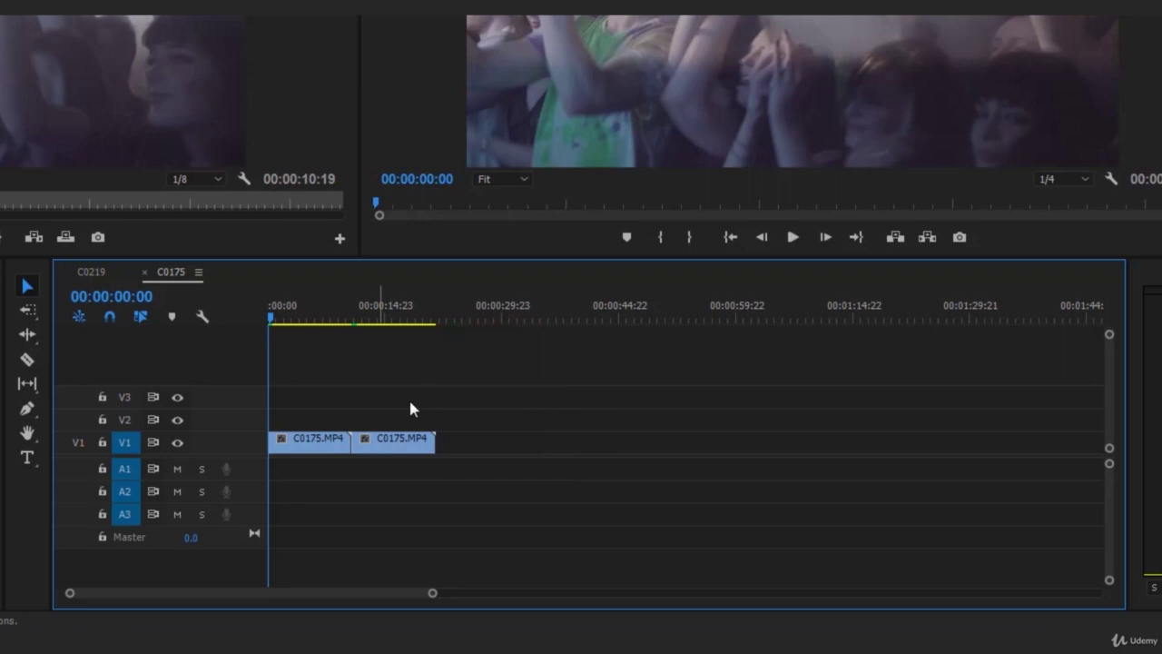
mouse_move(518, 408)
left_mouse_down()
mouse_move(324, 467)
mouse_move(479, 436)
left_mouse_up()
left_click(531, 461)
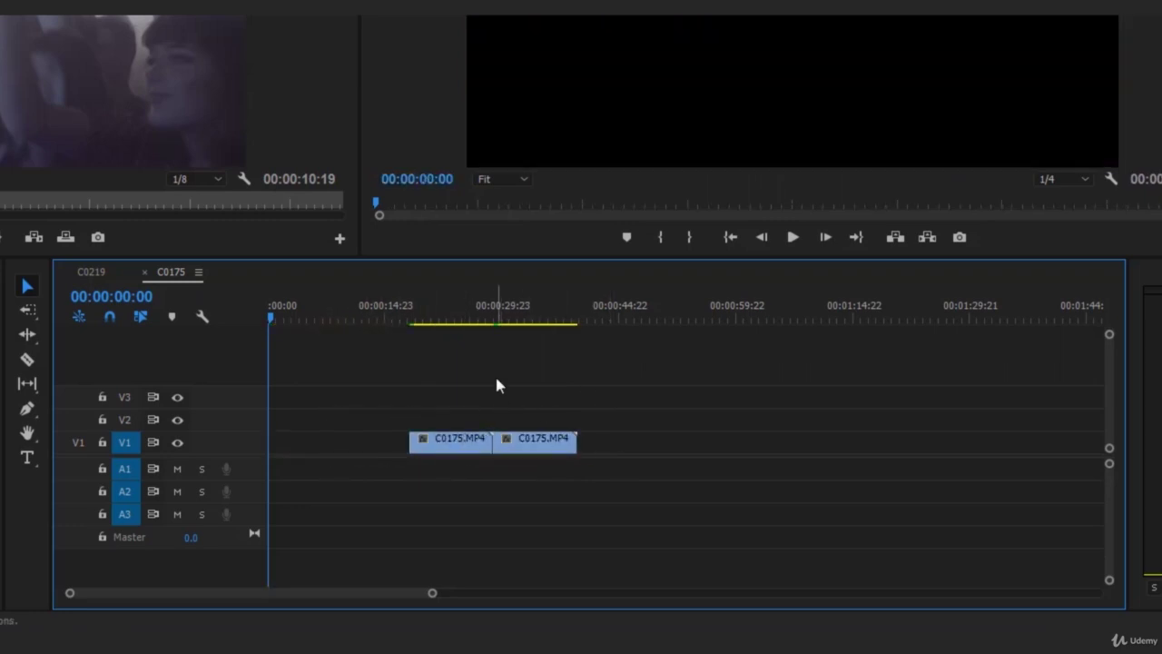
Step: Undo a trial trim of the first clip, then make two Razor cuts in the footage
left_click(27, 361)
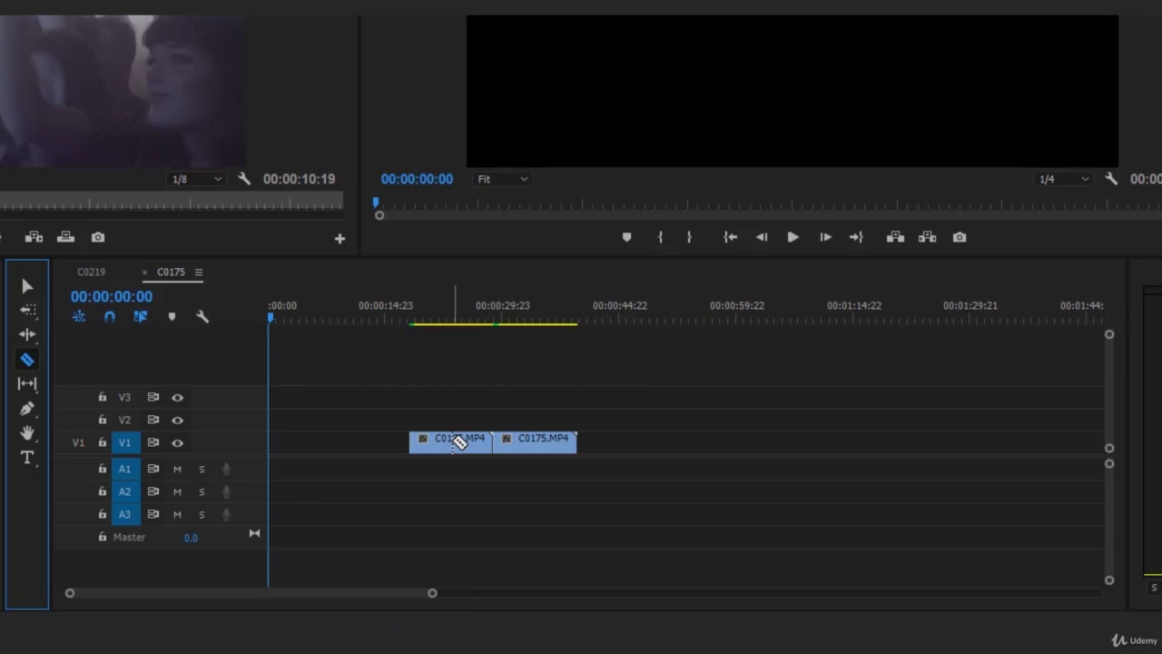
key("v")
left_click_drag(411, 442, 454, 443)
key("ctrl+z")
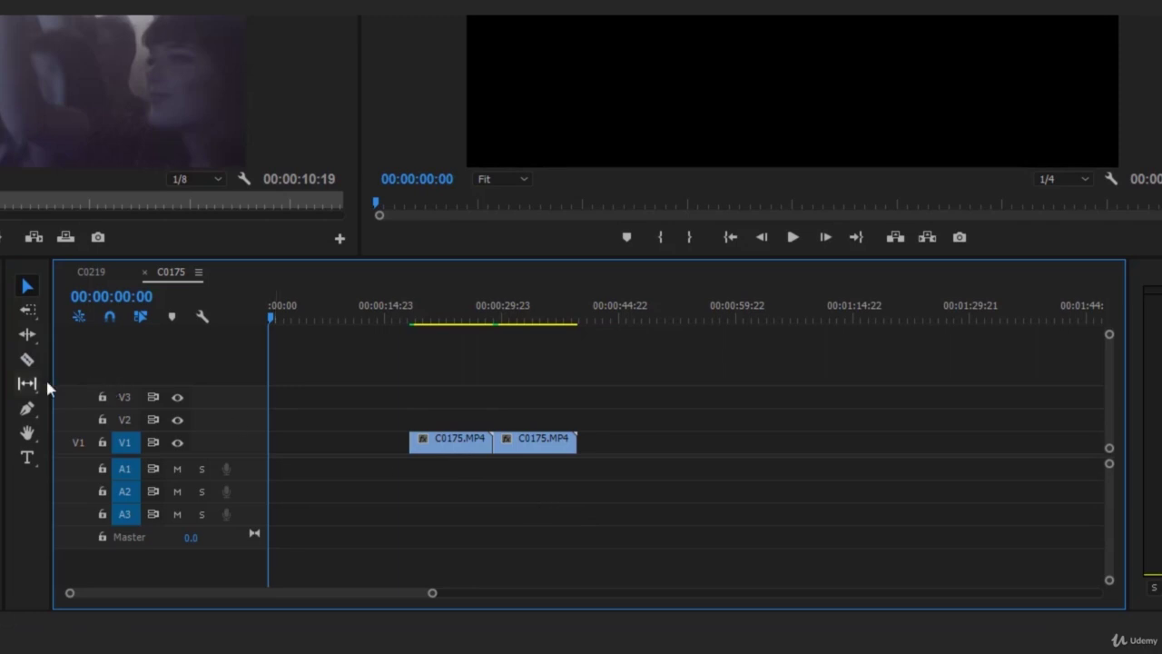
left_click(27, 359)
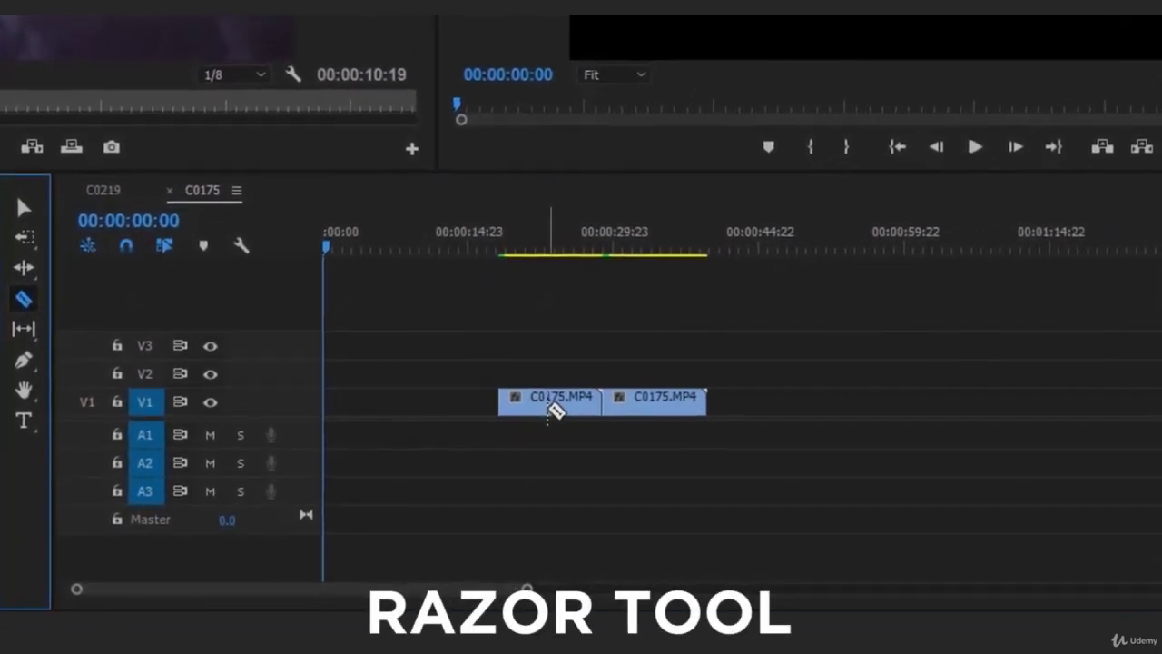
left_click(547, 406)
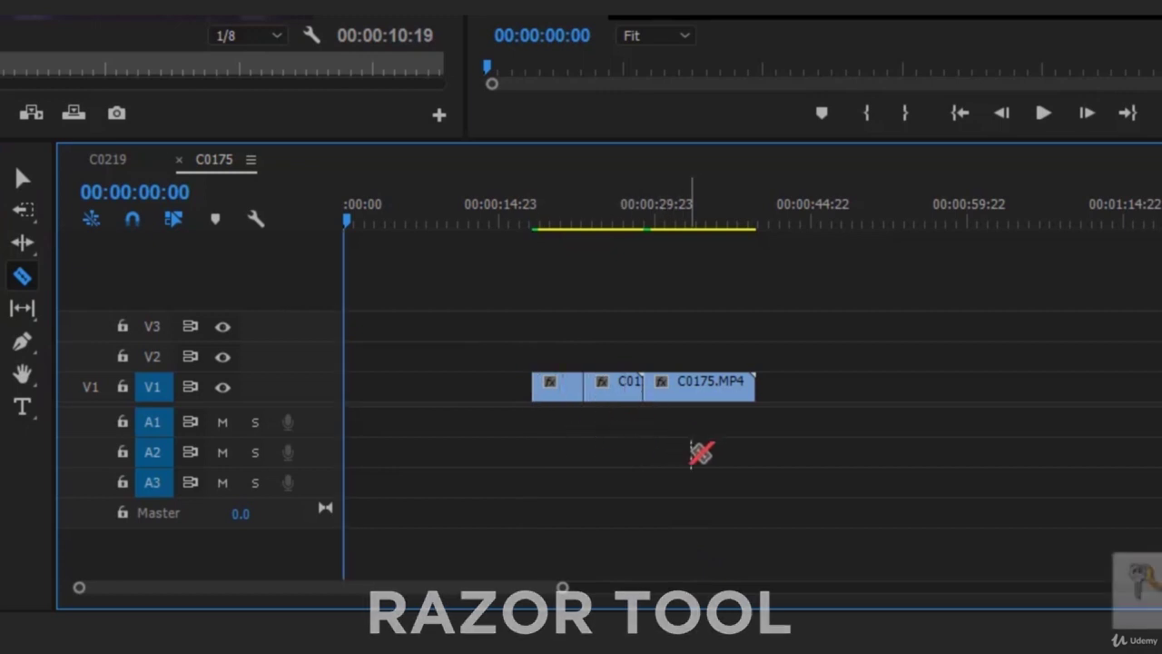
left_click(712, 389)
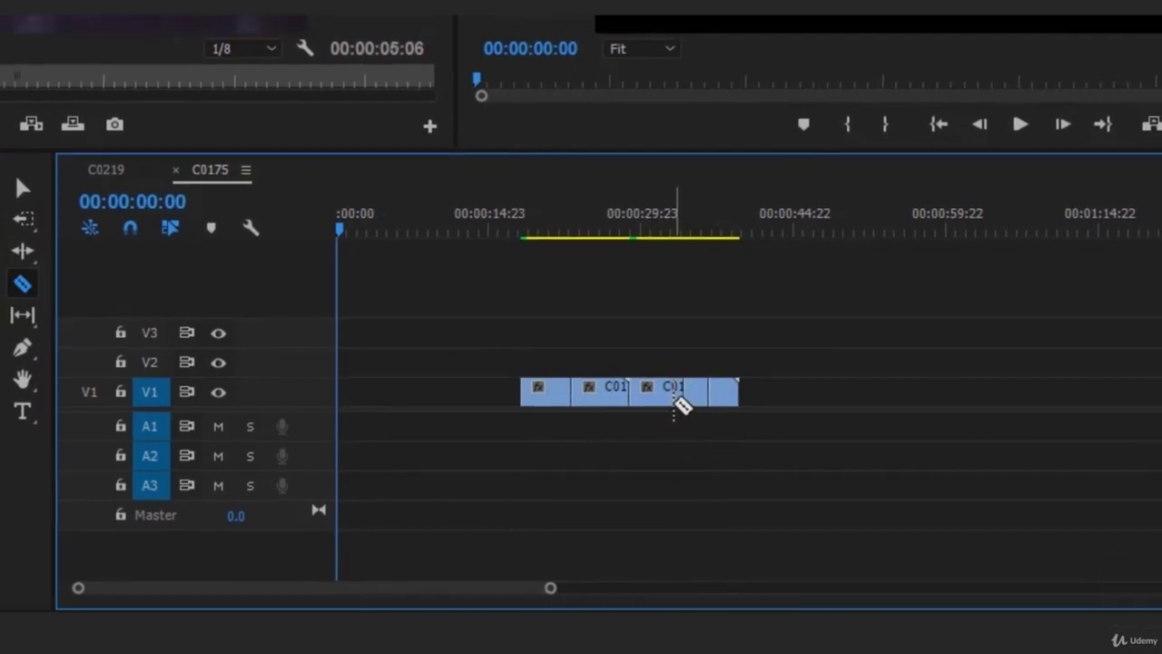
left_click_drag(79, 588, 149, 588)
Step: Add several more Razor cuts, then undo the extras so three pieces remain from 00:00:19 to 00:00:39
left_click(666, 430)
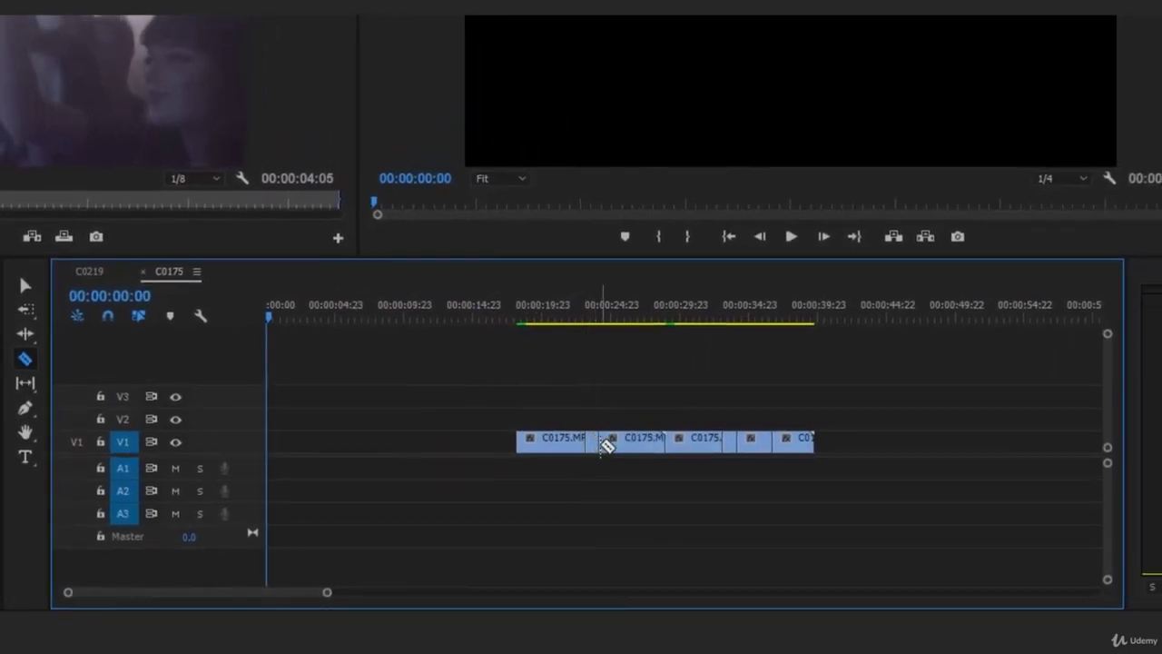
left_click(647, 442)
left_click(557, 442)
left_click(537, 442)
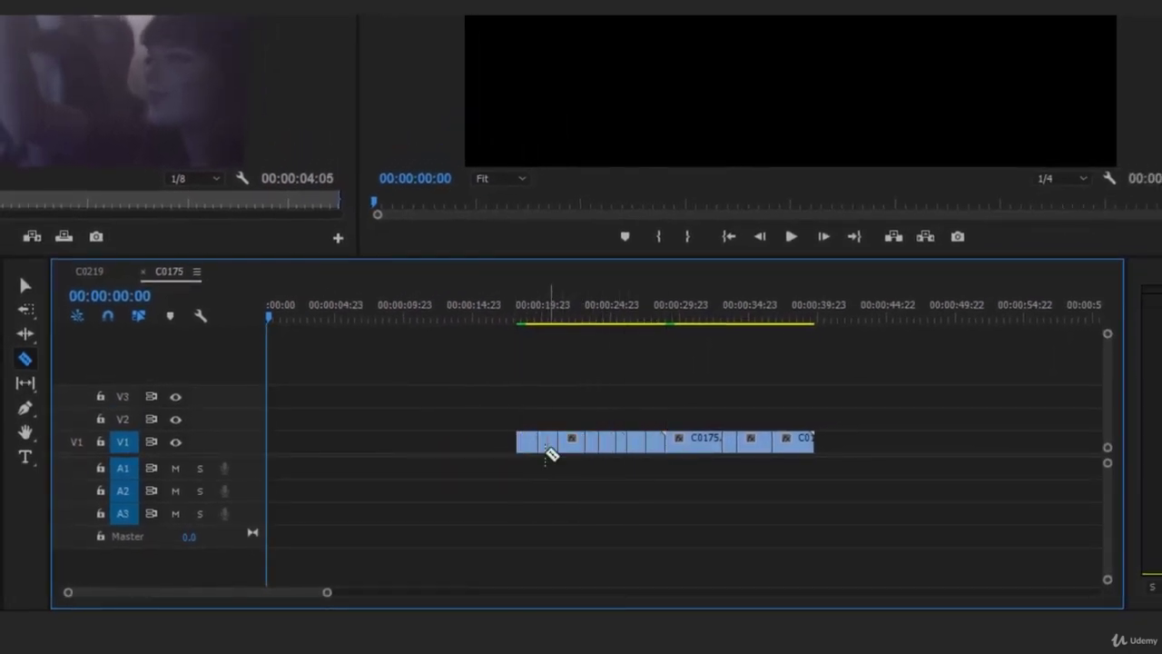
left_click(722, 442)
left_click(706, 442)
left_click(696, 443)
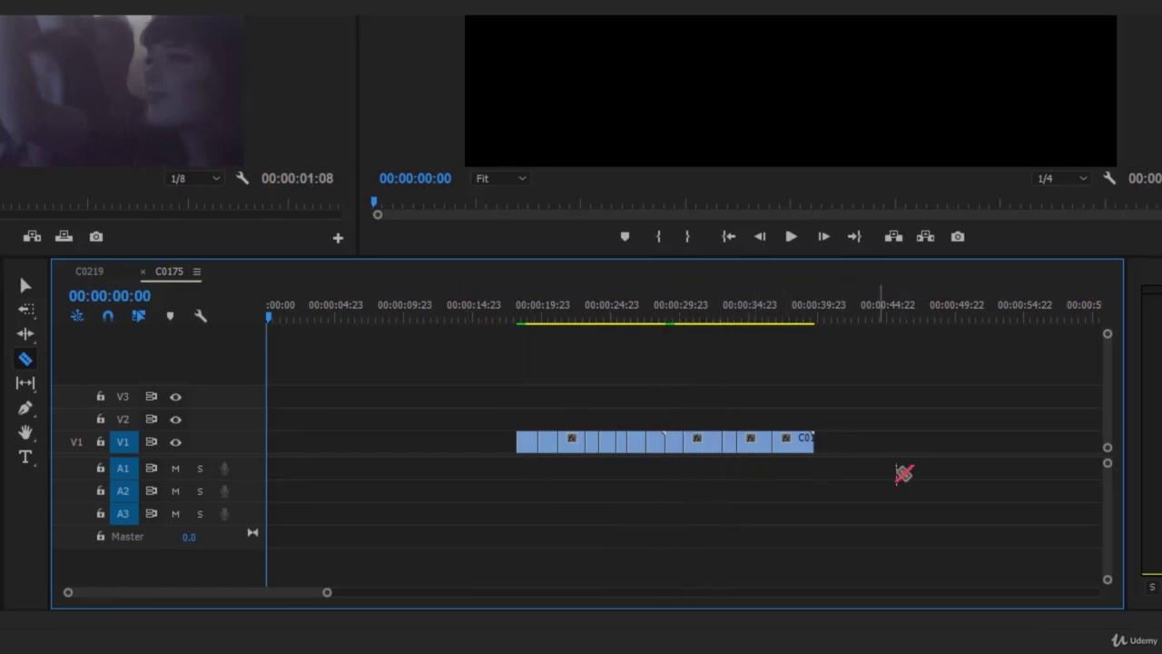
key("ctrl+z")
key("ctrl+z")
key("ctrl+z")
key("ctrl+z")
key("ctrl+z")
key("ctrl+z")
key("ctrl+z")
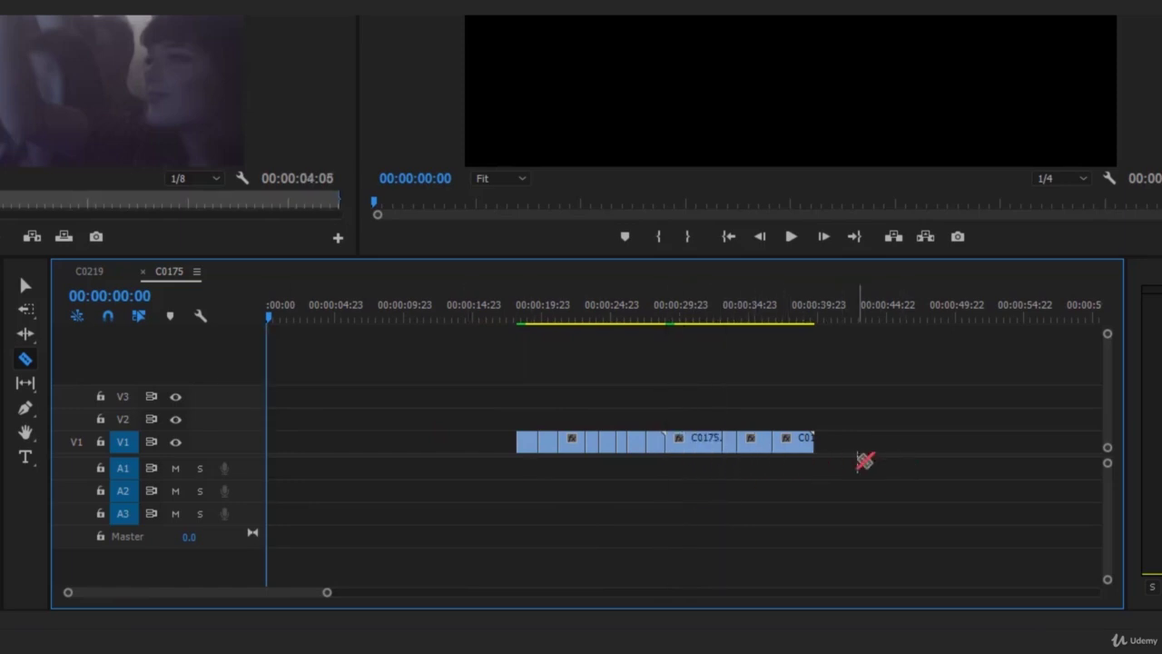
key("ctrl+z")
key("ctrl+z")
key("ctrl+z")
key("ctrl+z")
key("ctrl+z")
key("ctrl+z")
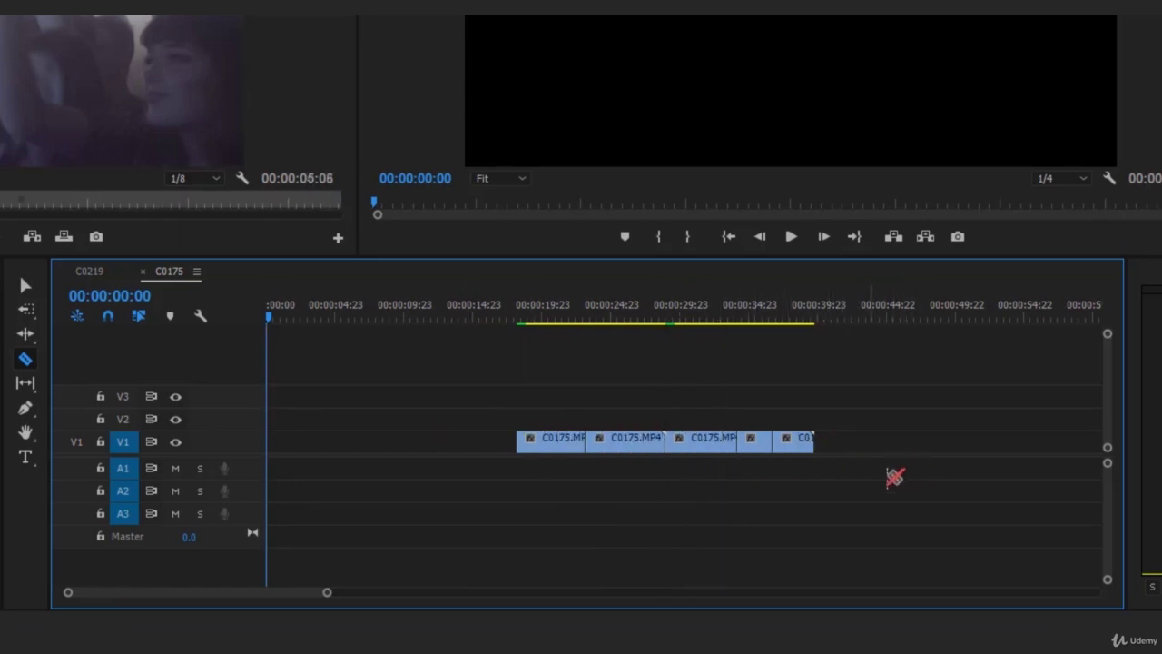
key("ctrl+z")
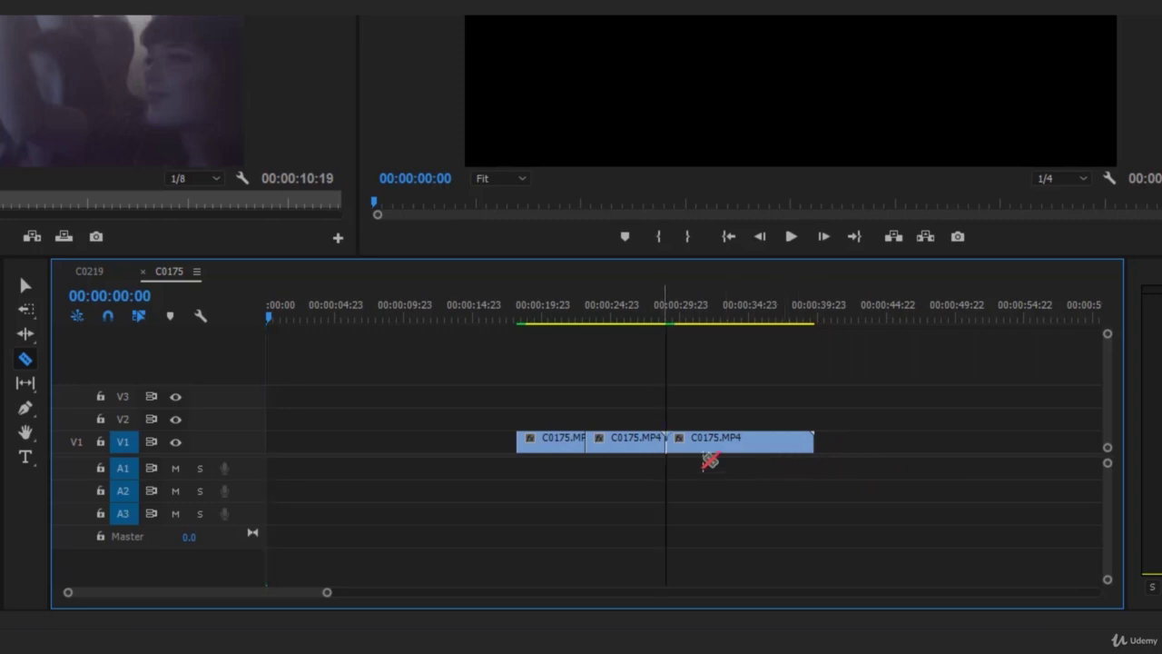
Step: Activate the Slip tool (Y) and select the last C0175.MP4 clip on V1
left_click(24, 384)
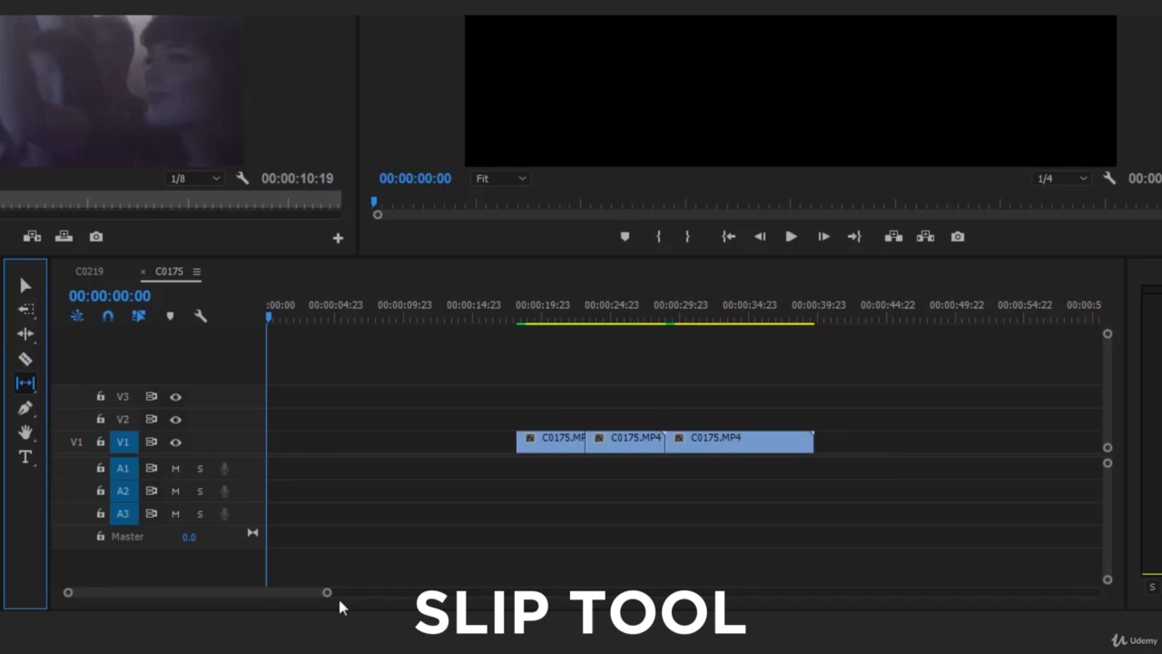
left_click_drag(328, 592, 418, 592)
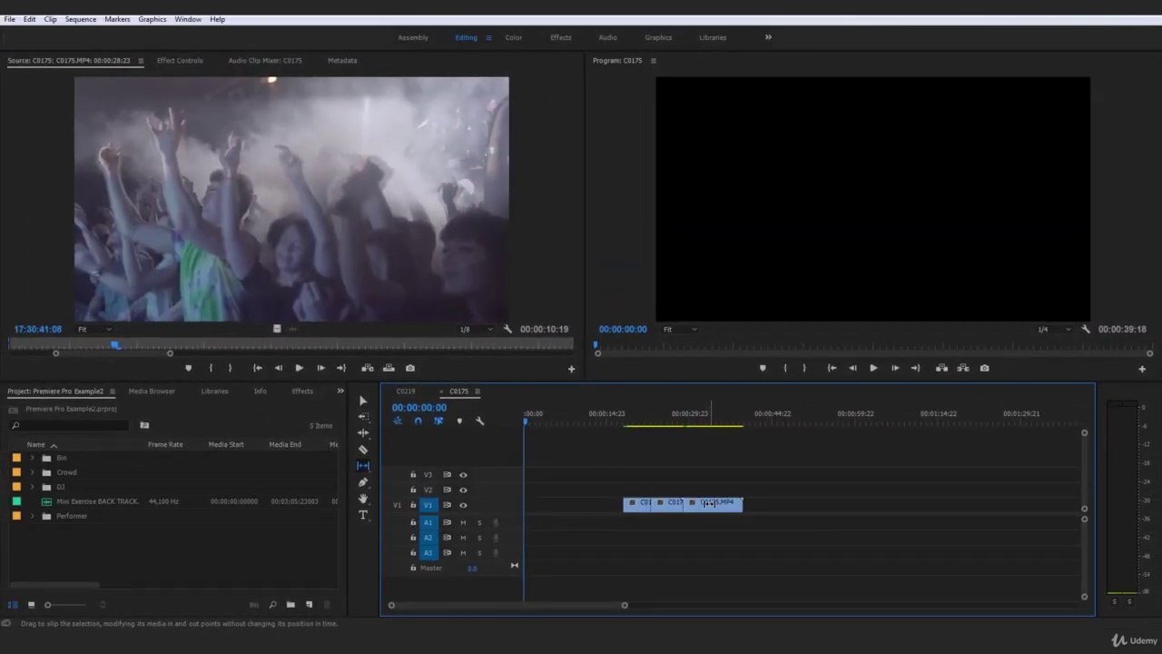
left_click(714, 501)
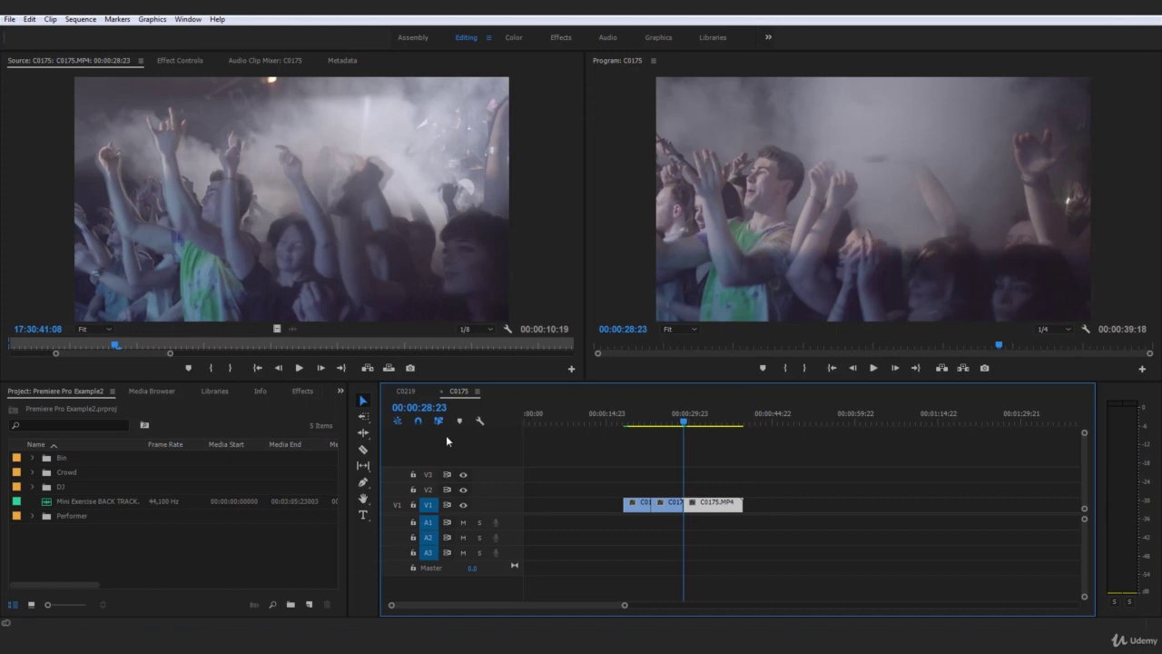
left_click(362, 465)
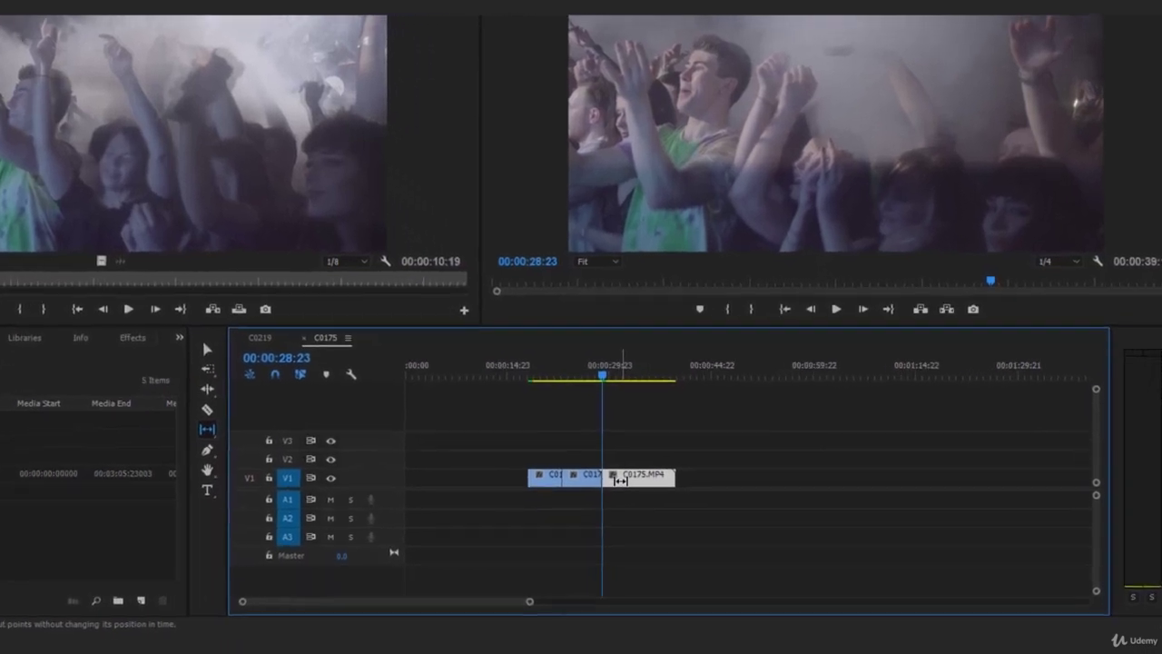
Step: Slip the last clip's footage back and forth to a small positive offset, then return to Selection
left_click_drag(686, 503, 703, 506)
left_click_drag(580, 463, 532, 451)
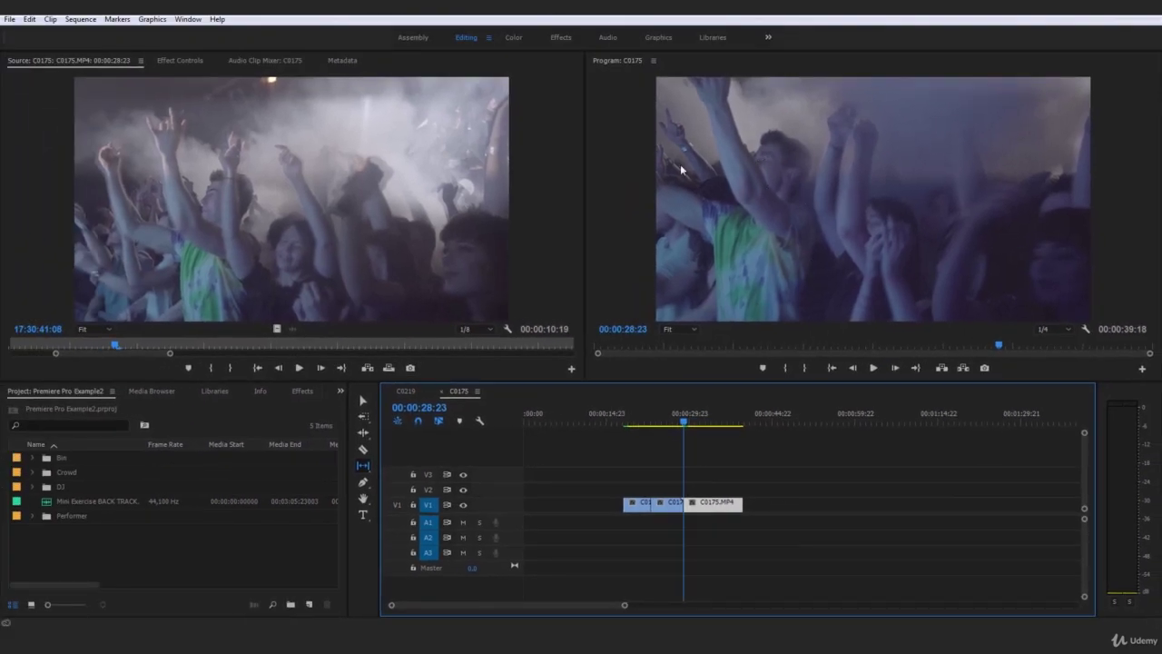
mouse_move(706, 507)
left_mouse_down()
mouse_move(736, 505)
mouse_move(681, 509)
mouse_move(708, 510)
left_mouse_up()
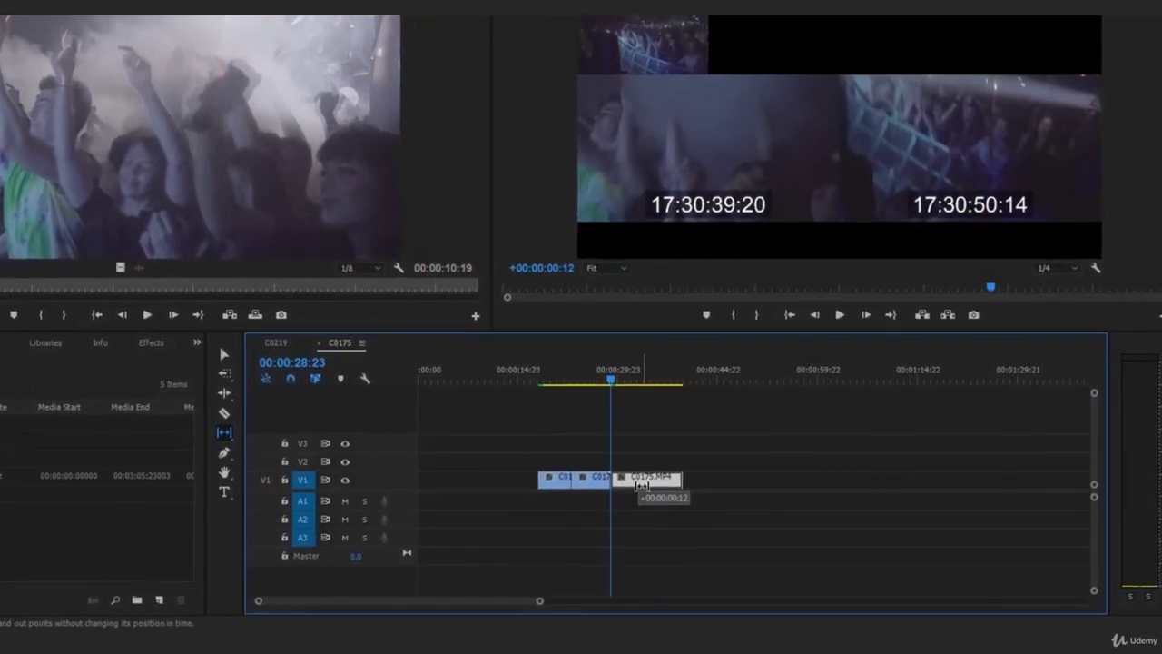
left_click_drag(641, 486, 637, 486)
left_click_drag(539, 453, 533, 448)
key("v")
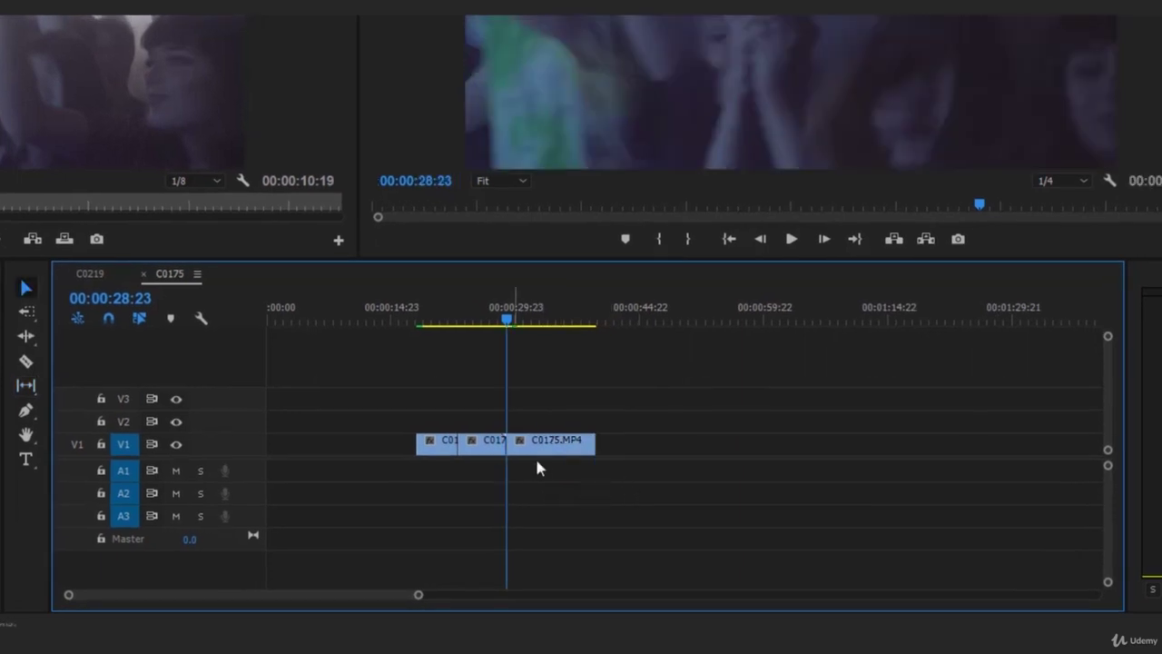
left_click(551, 439)
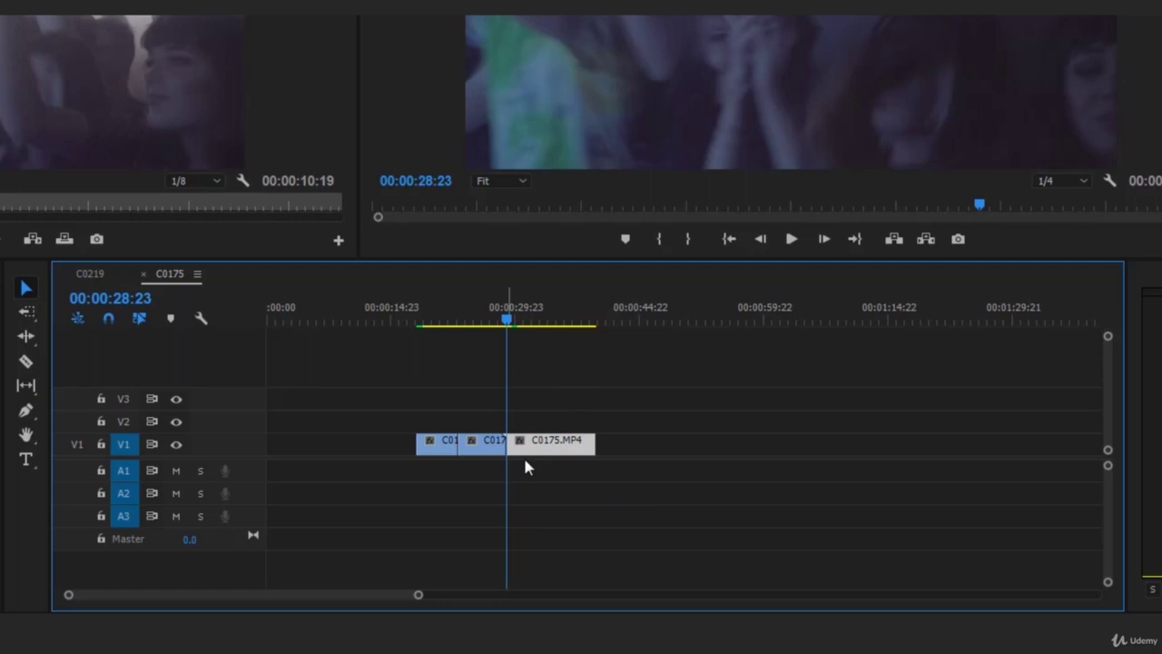
Step: Deselect the last clip and activate the Hand tool from the Tools panel
left_click(732, 496)
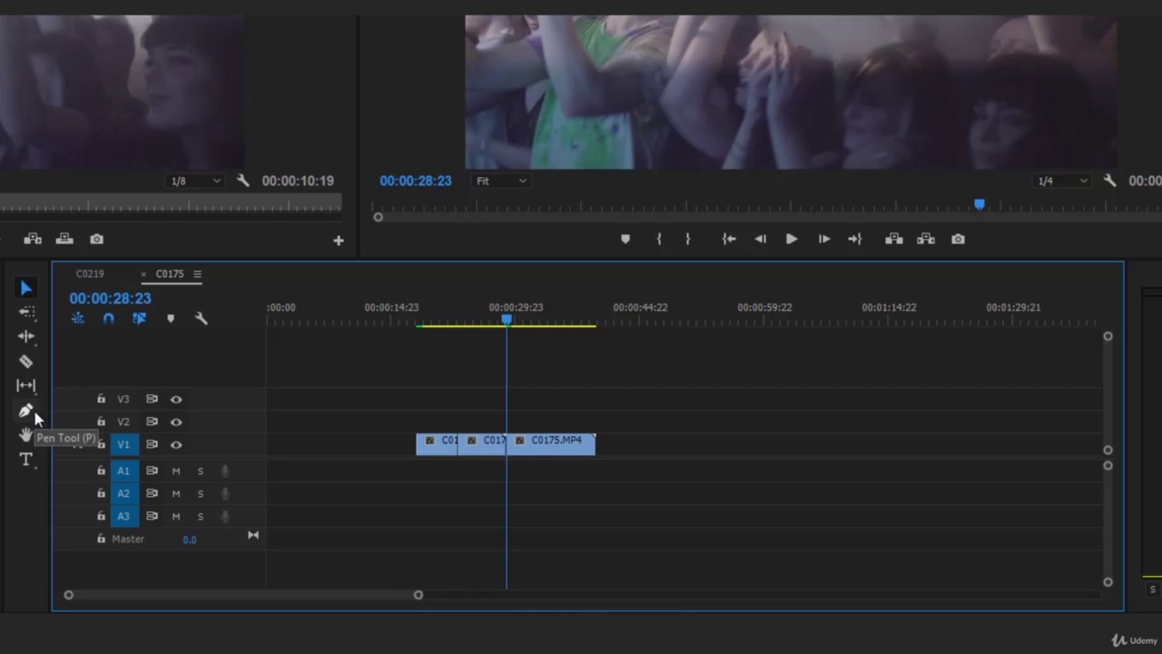
left_click(31, 434)
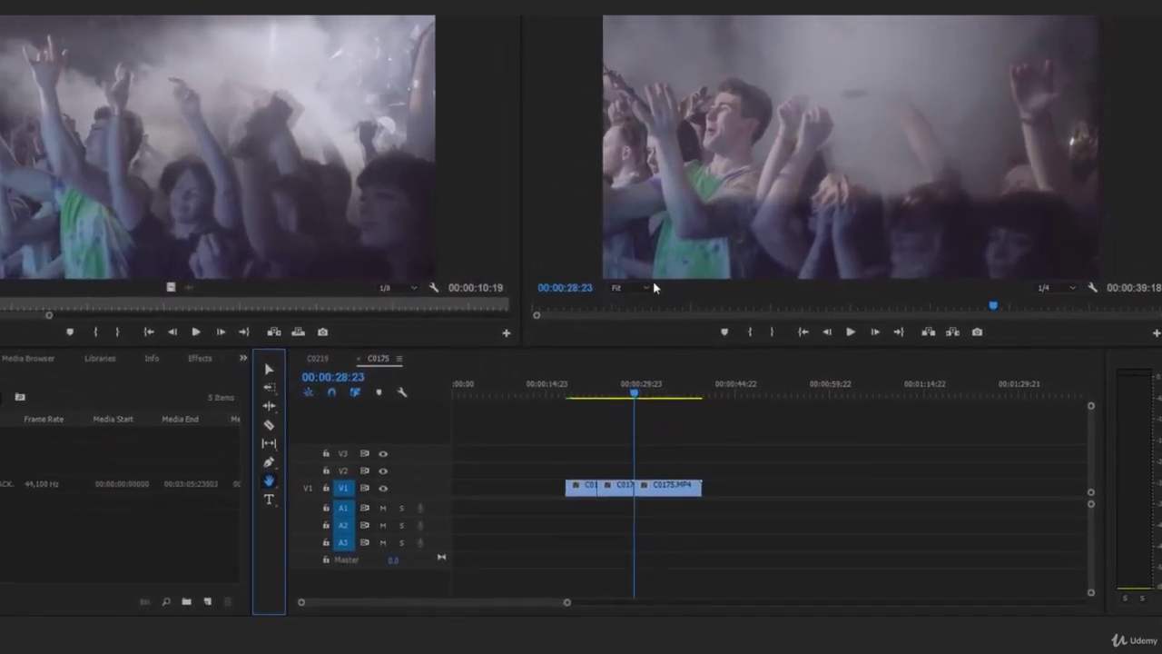
Step: Zoom the Program monitor to 150% and pan around the enlarged frame
left_click(575, 246)
left_click(690, 426)
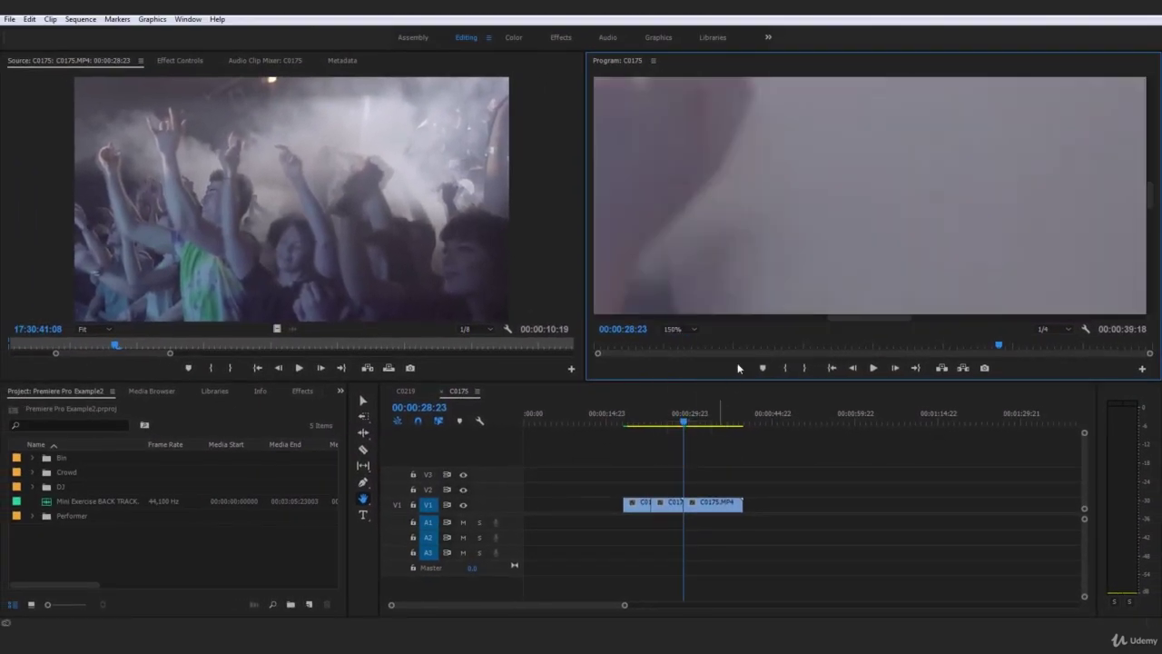
left_click_drag(691, 174, 755, 138)
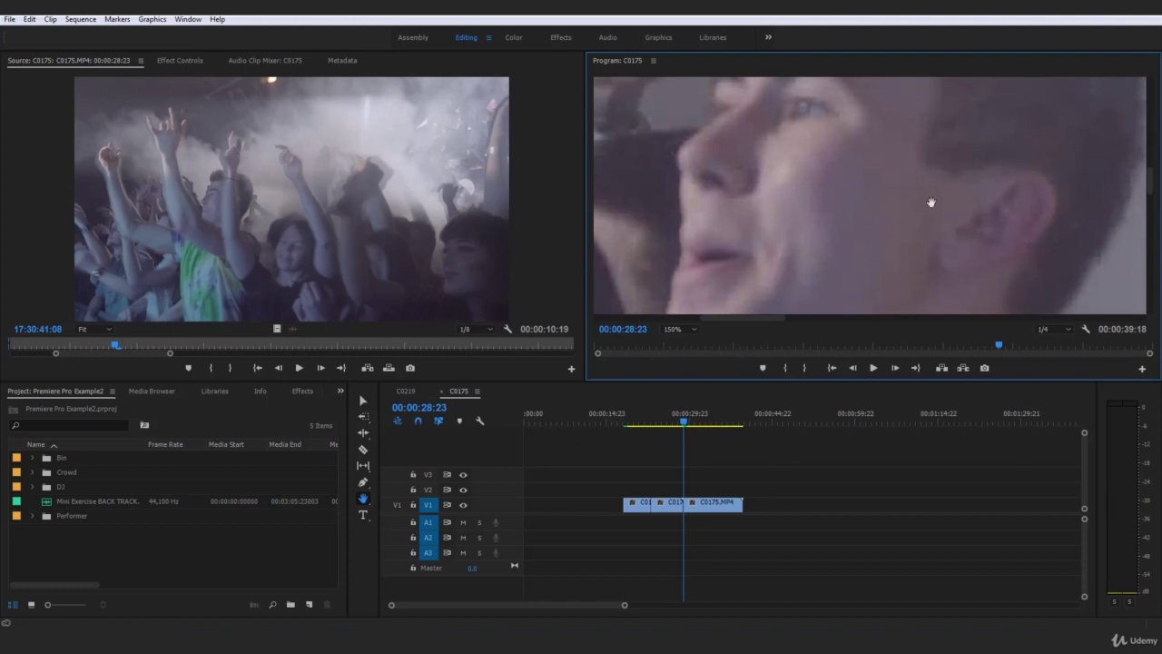
Step: Switch the Program monitor zoom to 75% and pan the frame again
left_click(690, 332)
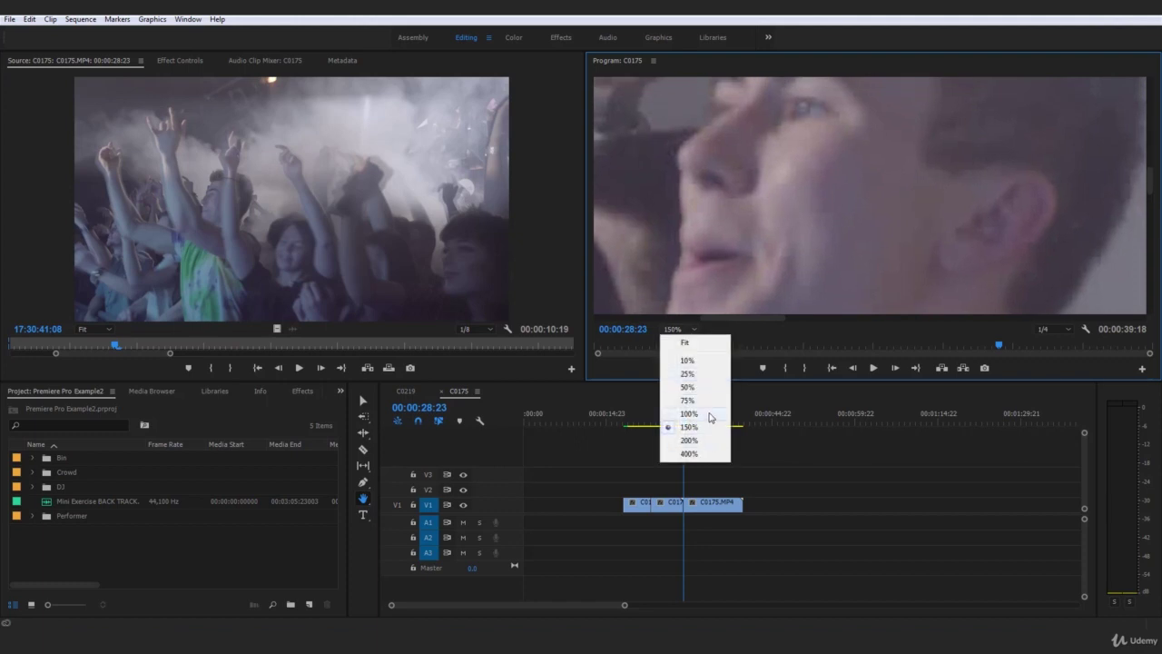
left_click(713, 402)
left_click_drag(862, 168, 786, 256)
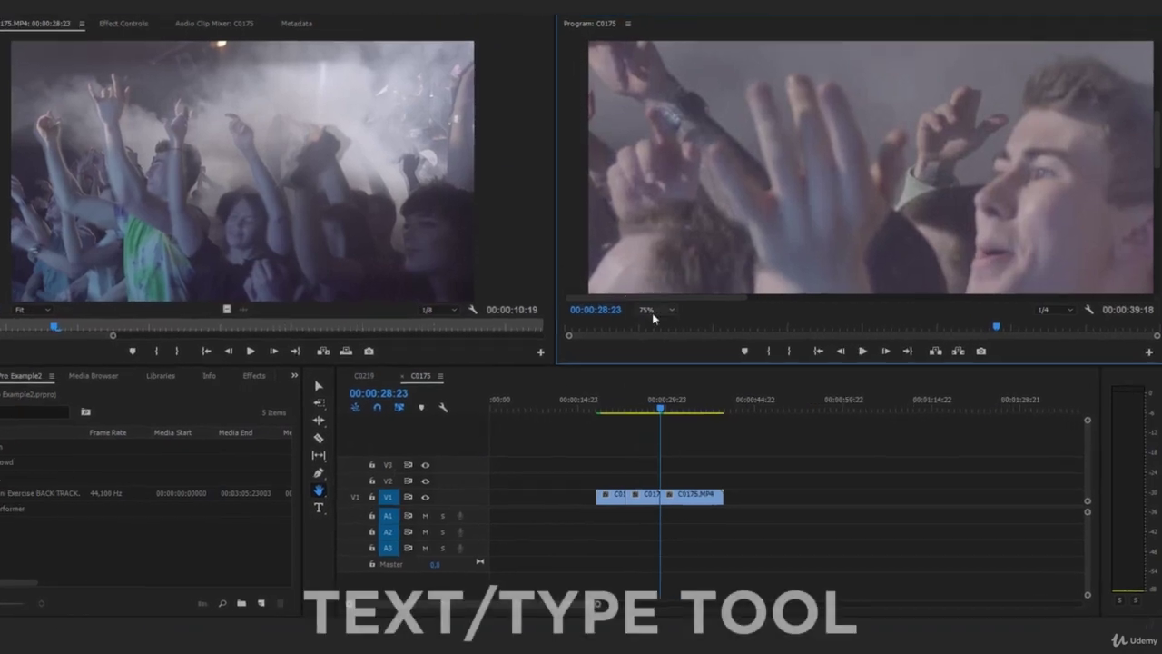
left_click(681, 328)
Step: Set the Program monitor zoom to Fit and type a 'TTTTETERETETRERTER' title over the crowd frame
left_click(579, 258)
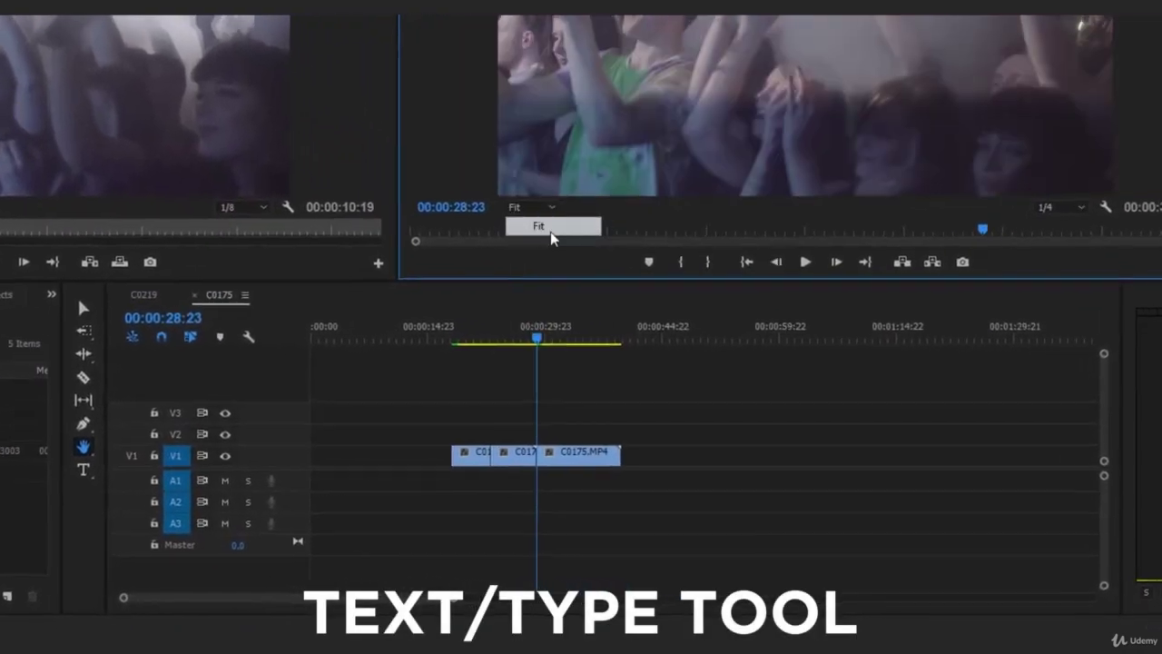
left_click(162, 482)
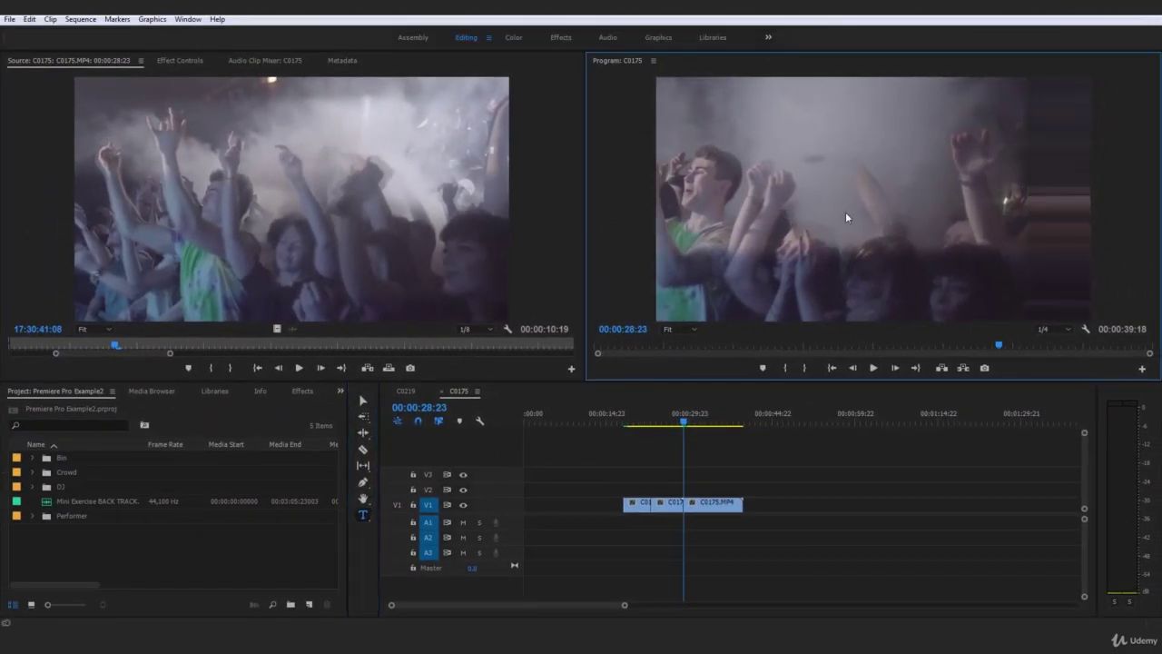
left_click(846, 212)
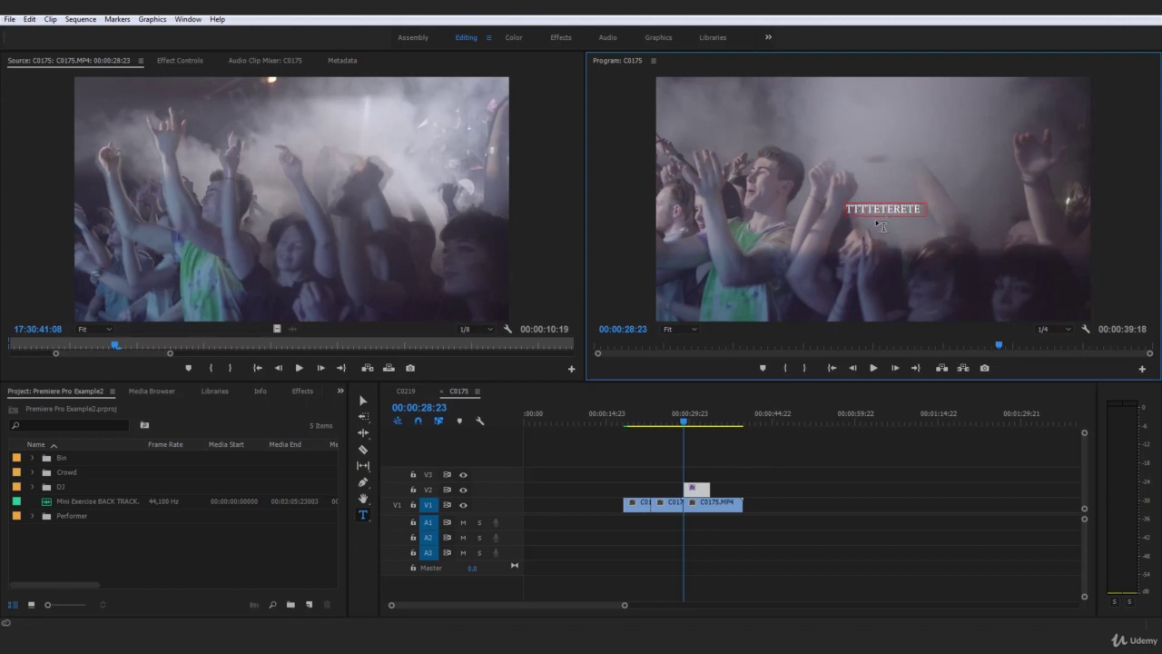
type("TTTTETERETETRERTER")
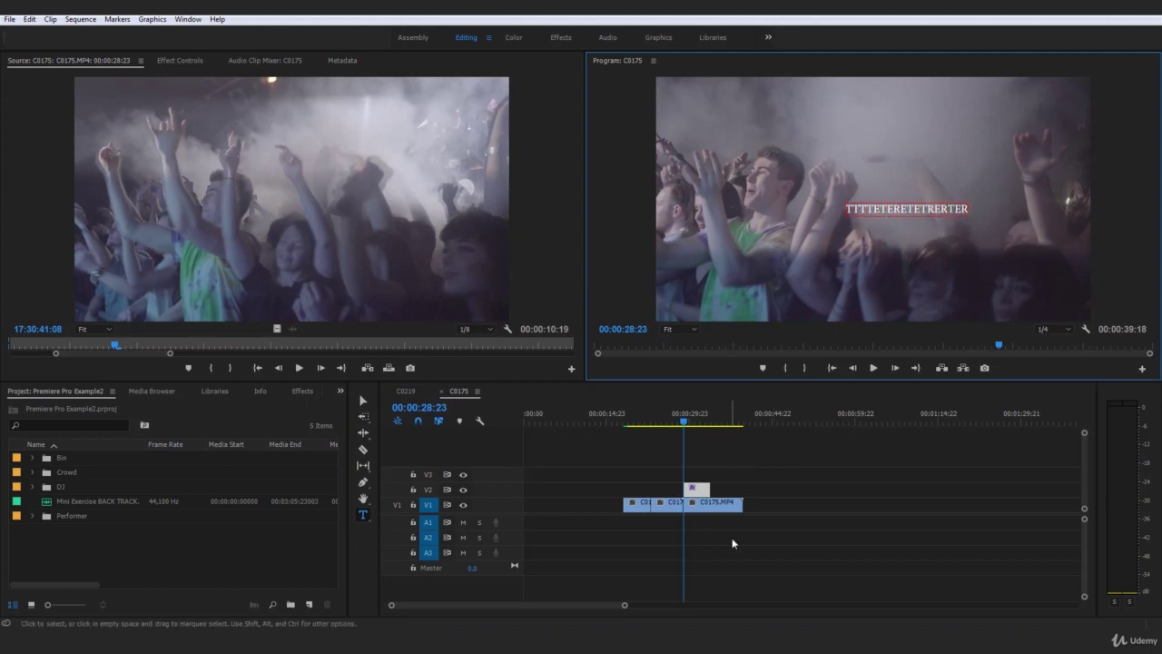
Step: Finish the title, then marquee-select its graphic clip on V2 and delete it
left_click(791, 496)
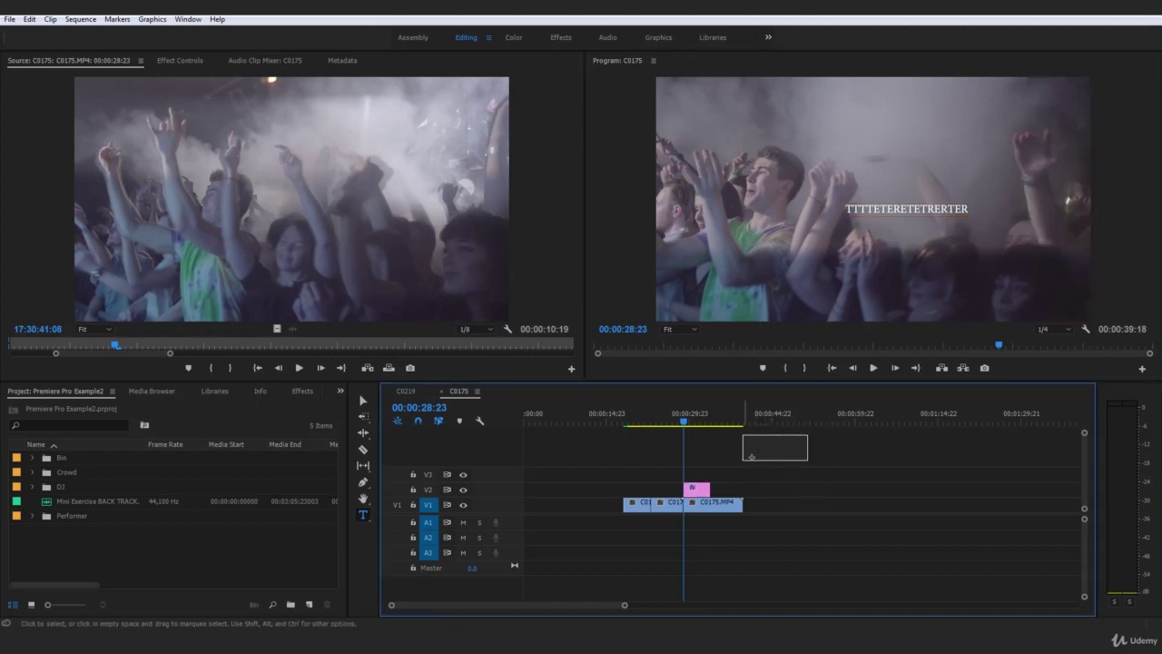
left_click_drag(751, 457, 569, 495)
key("Delete")
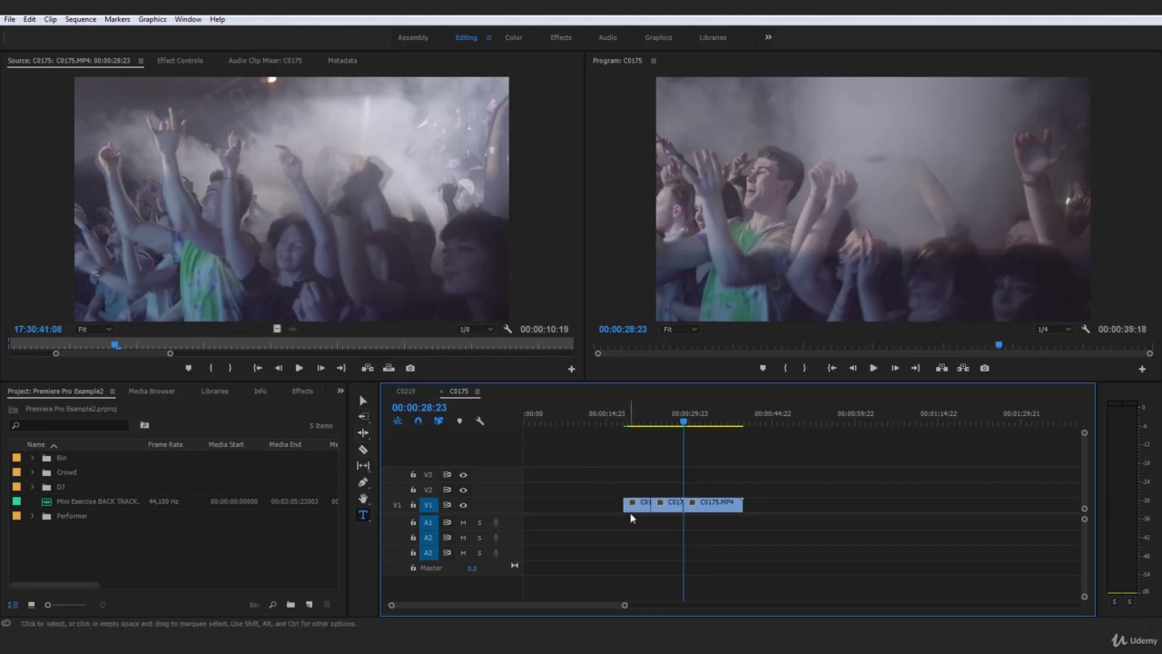
Step: Expand the Crowd bin and load C0095.MP4 into the Source monitor
left_click(130, 287)
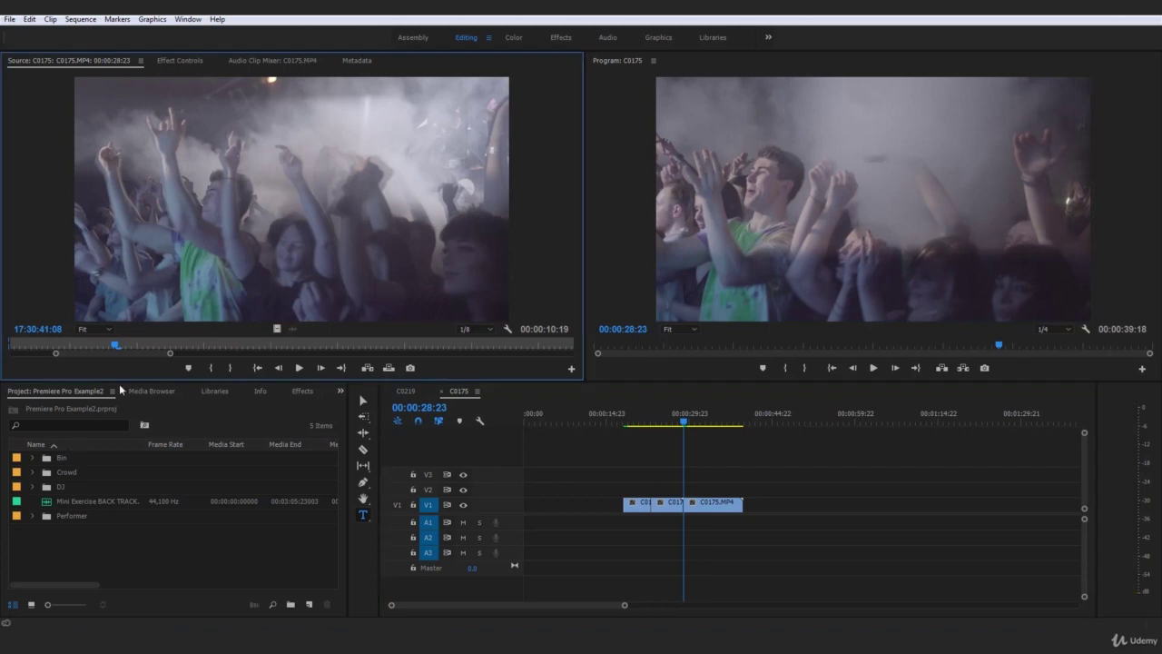
left_click_drag(51, 355, 18, 358)
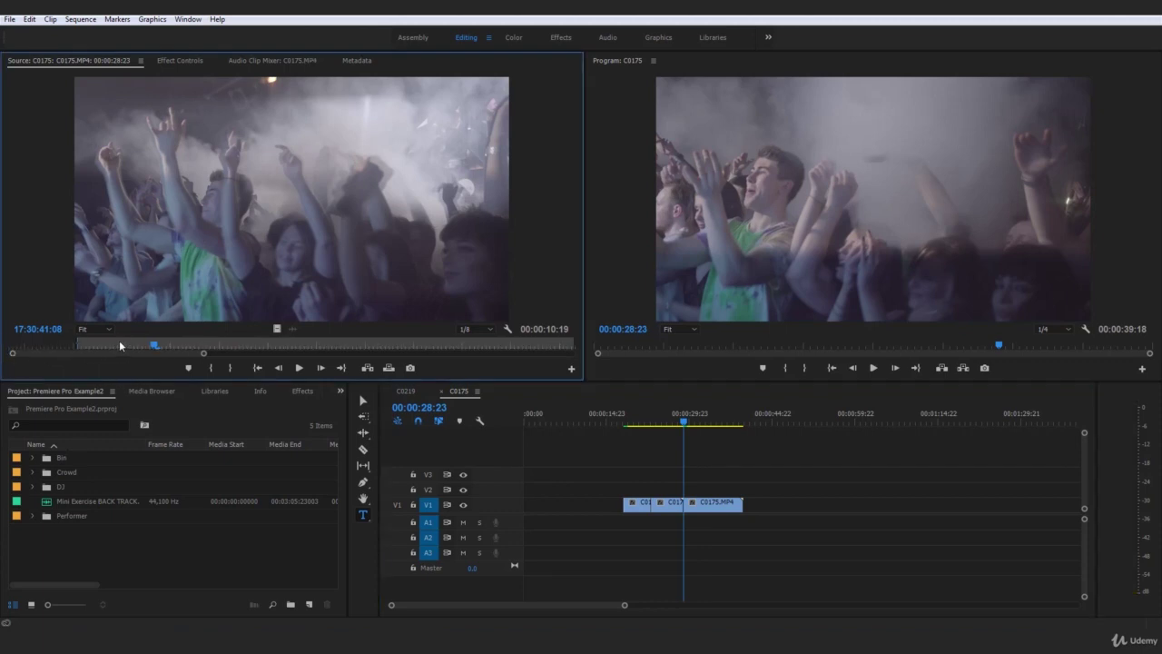
left_click(91, 344)
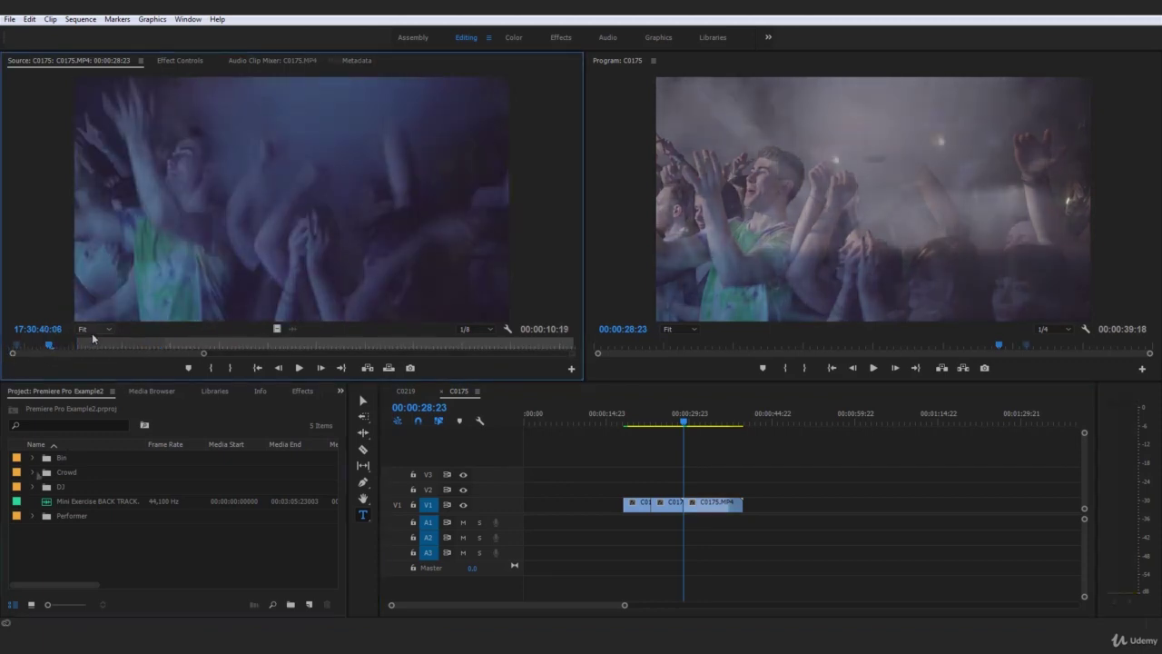
left_click(33, 472)
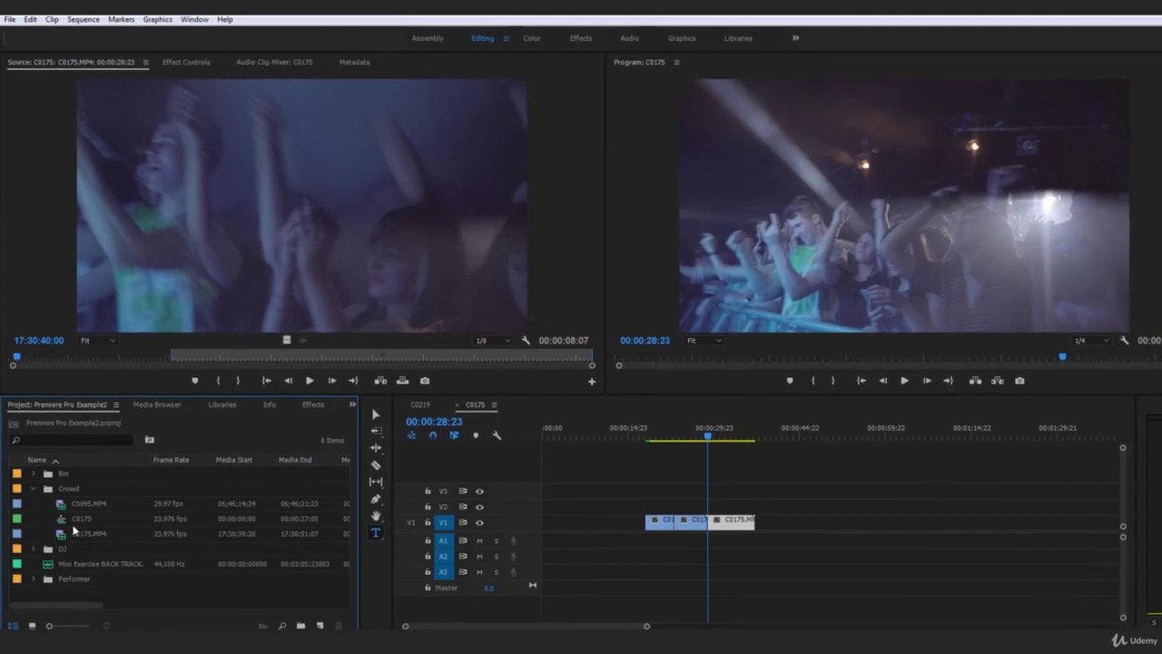
double_click(24, 502)
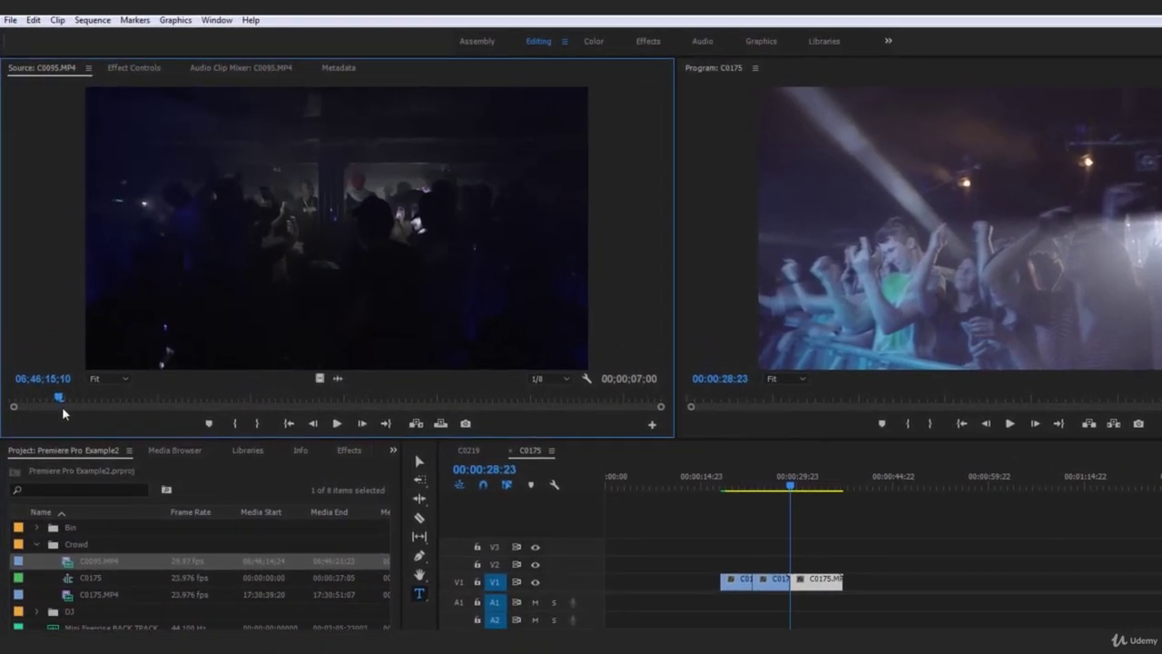
Step: Mark source In and Out points on C0095.MP4 for a 00;00;03;14 range
left_click_drag(60, 385, 94, 418)
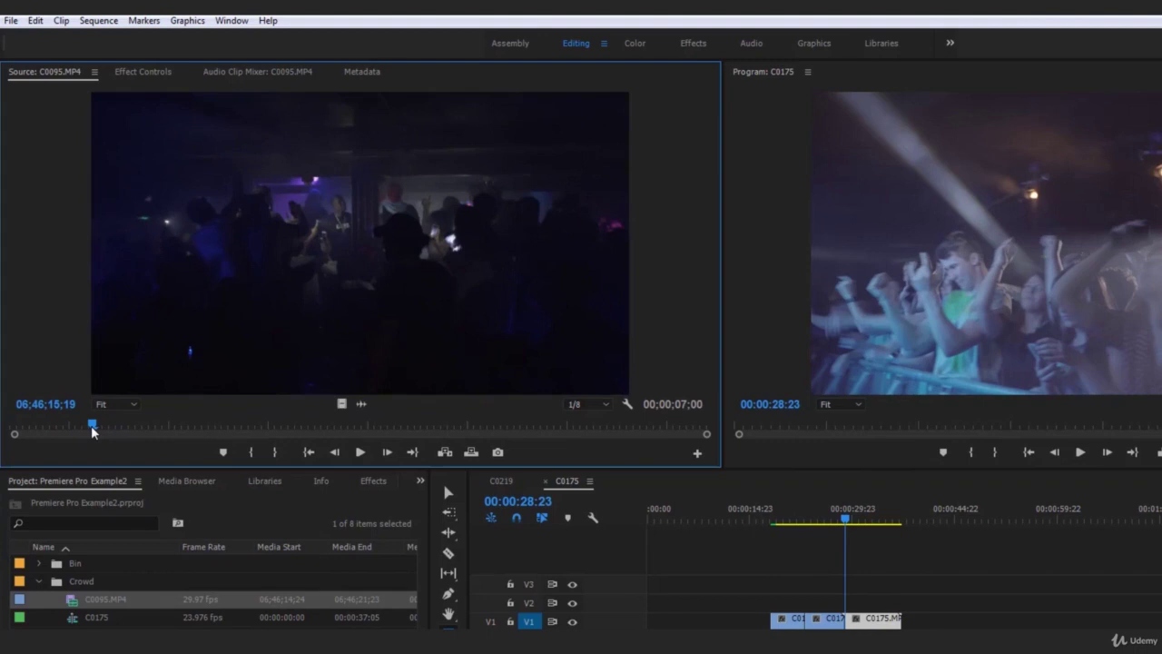
left_click_drag(92, 432, 136, 459)
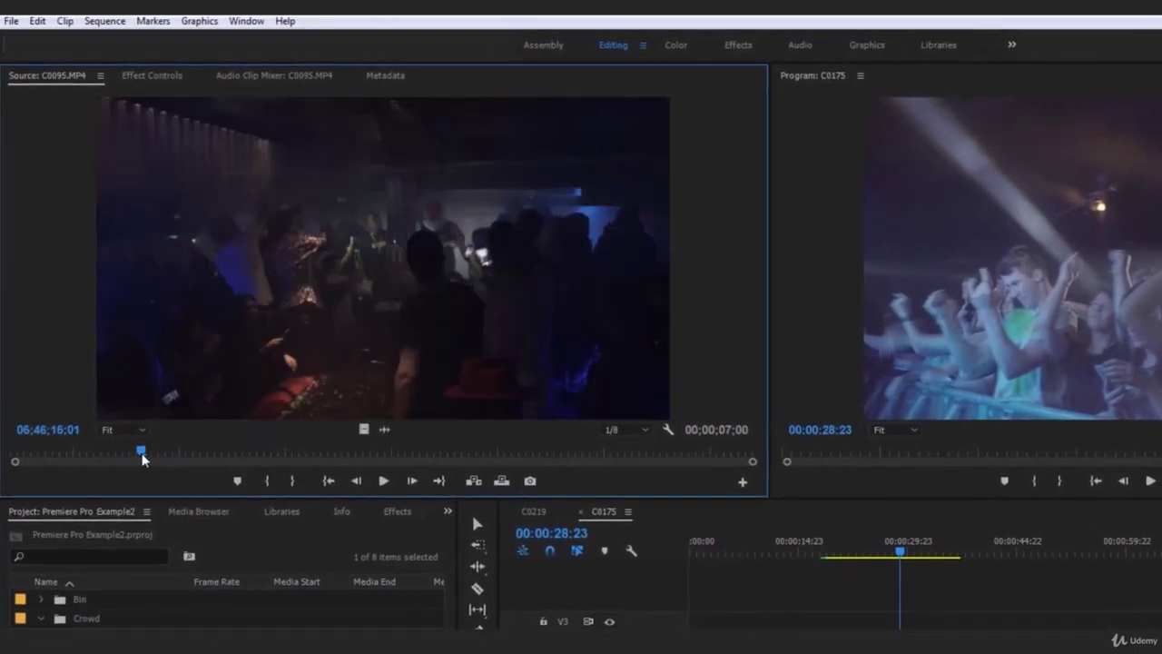
key("i")
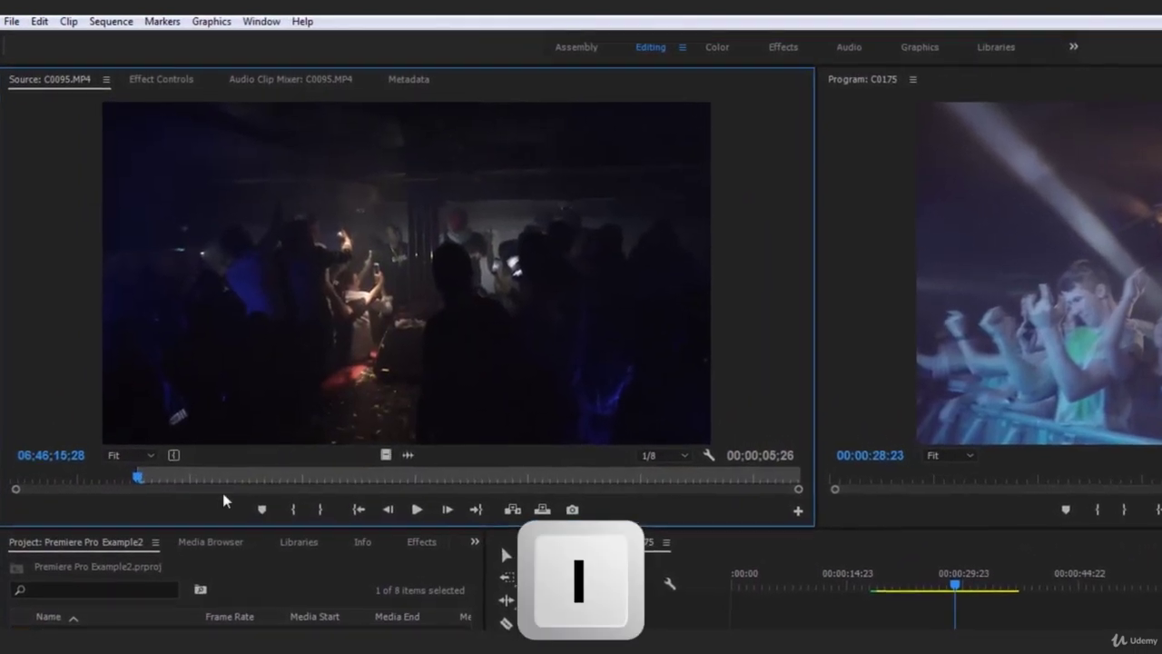
left_click(525, 476)
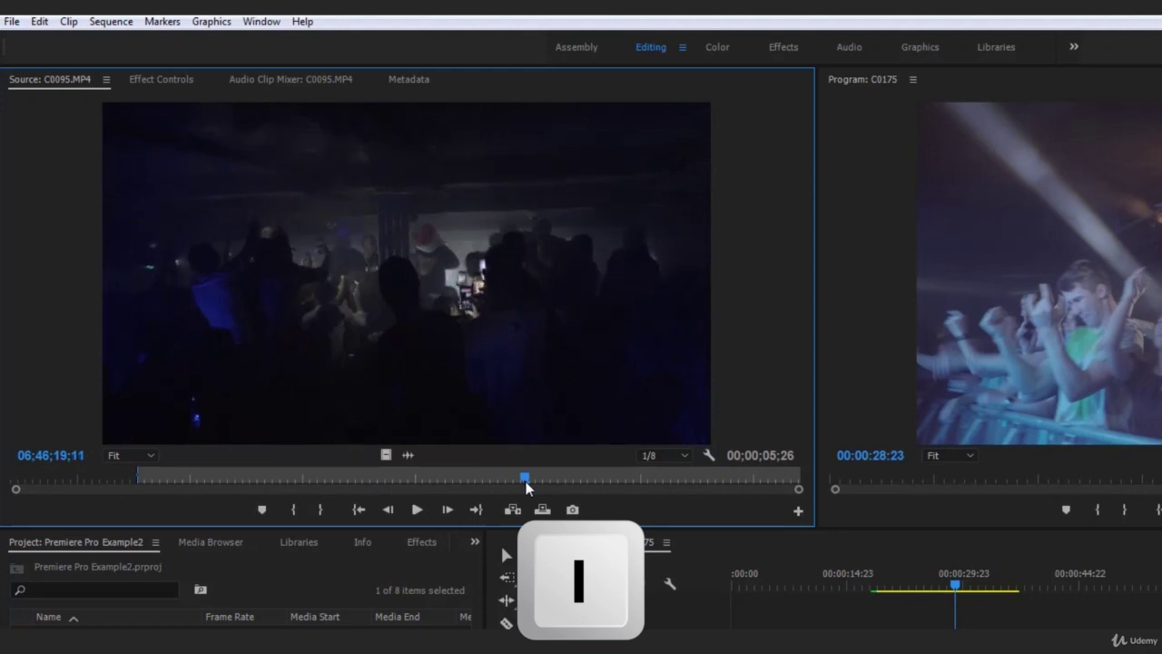
key("o")
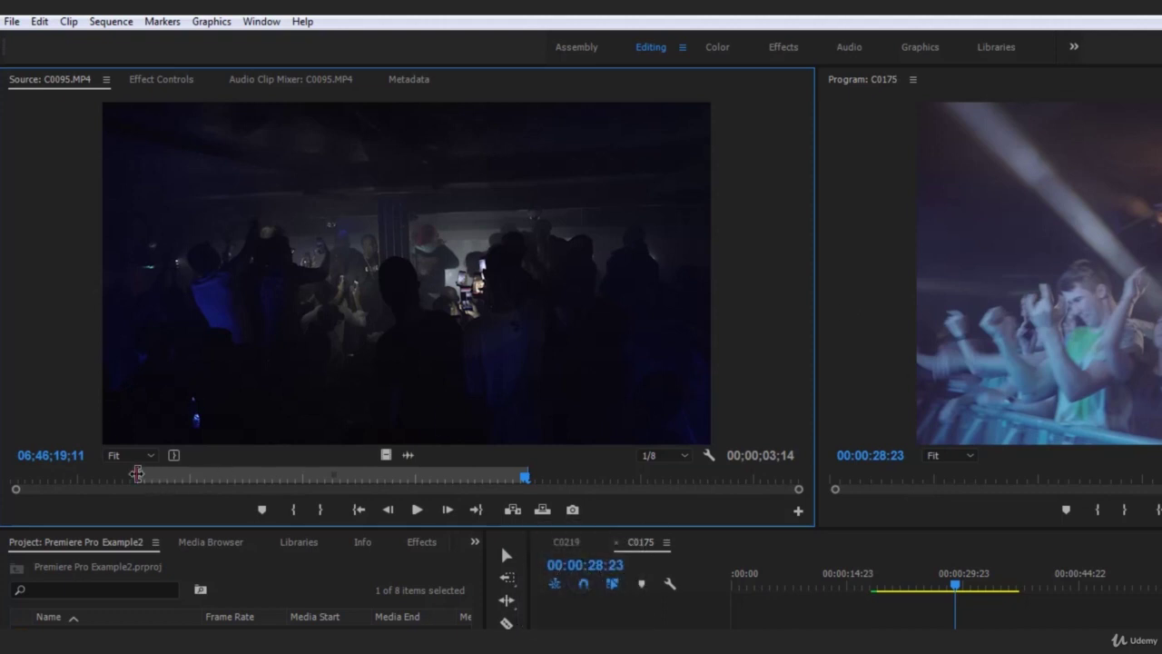
left_click_drag(137, 473, 732, 478)
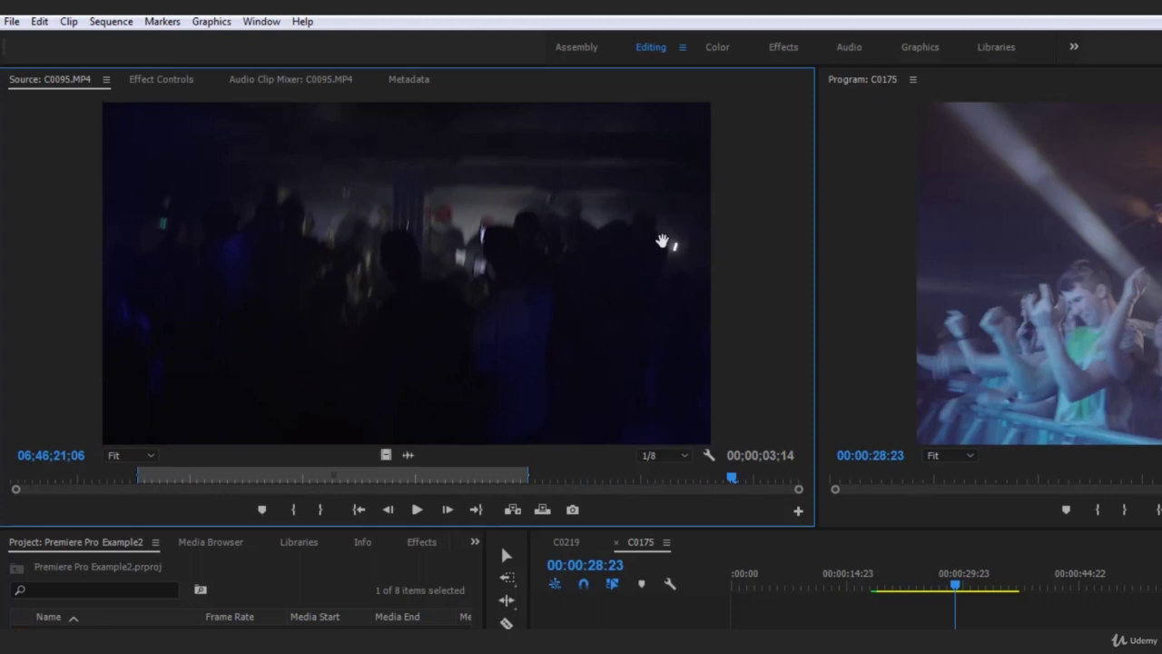
Step: Jump to the In point with Shift+I in both the Source monitor and the sequence timeline
key("shift+i")
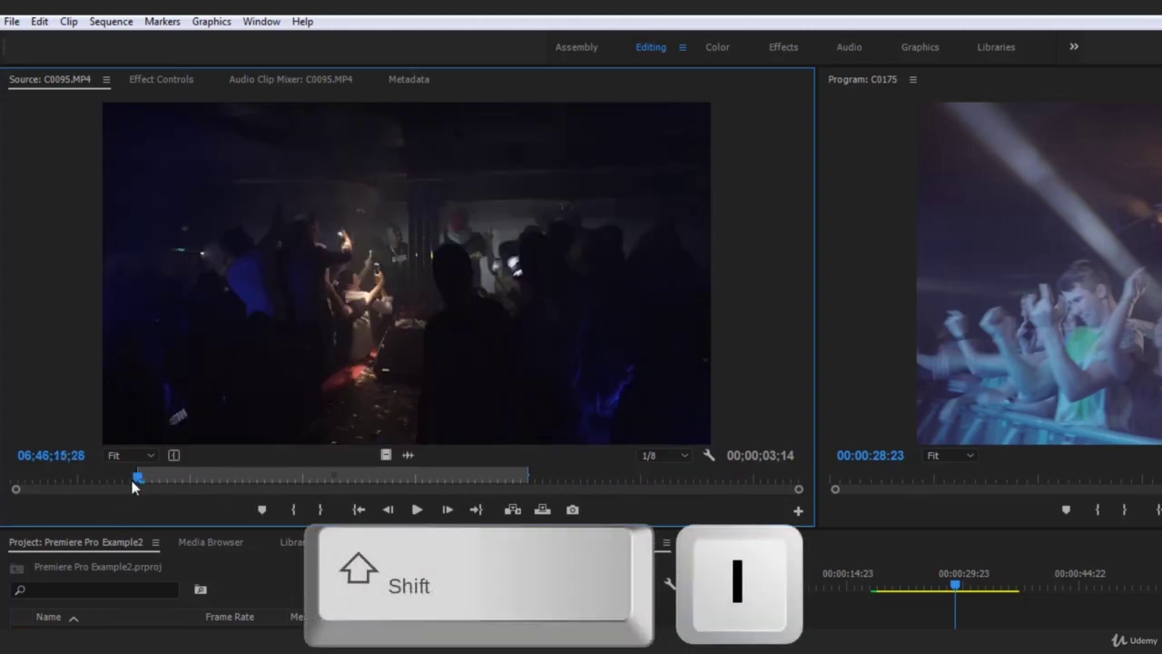
left_click(958, 574)
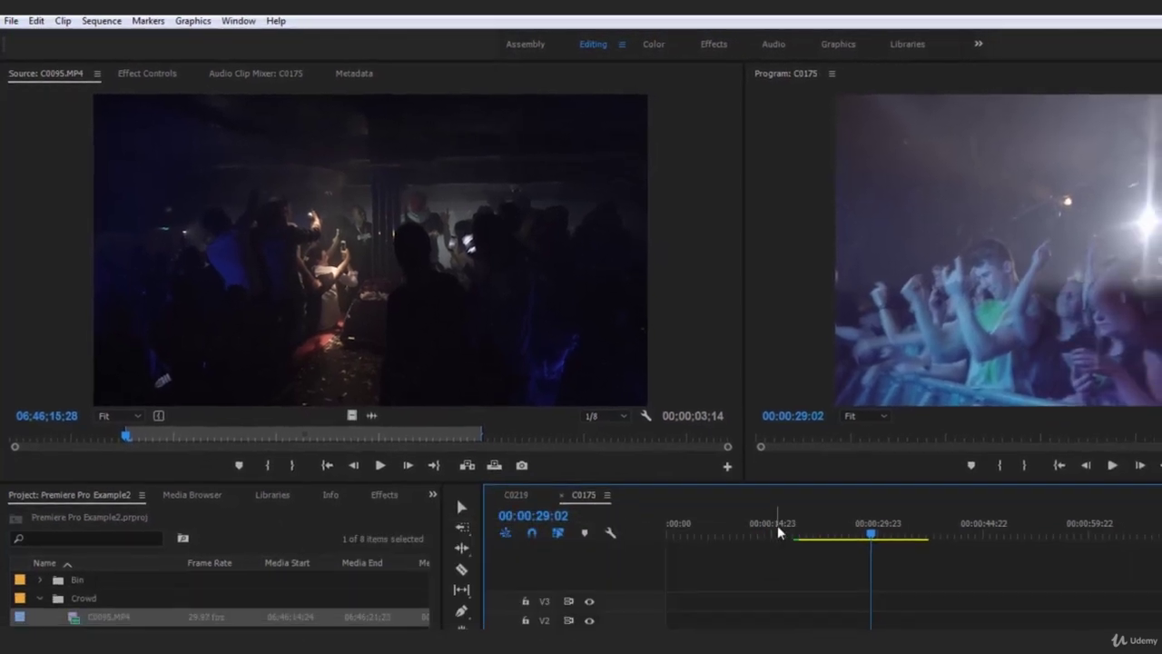
left_click(867, 574)
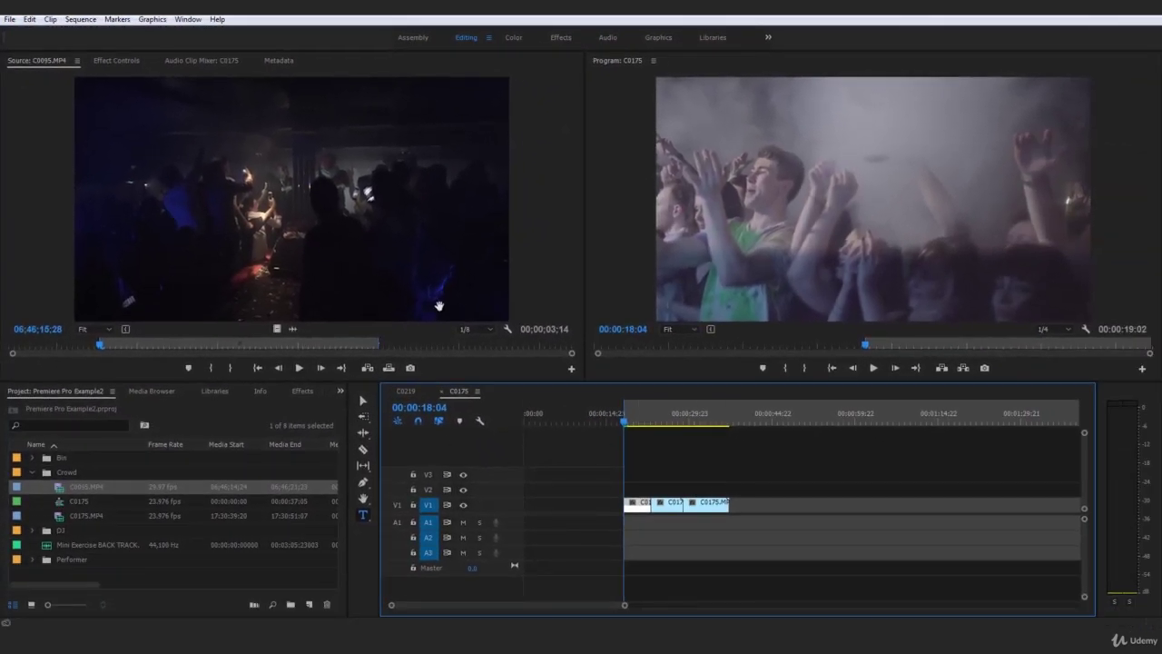
key("Down")
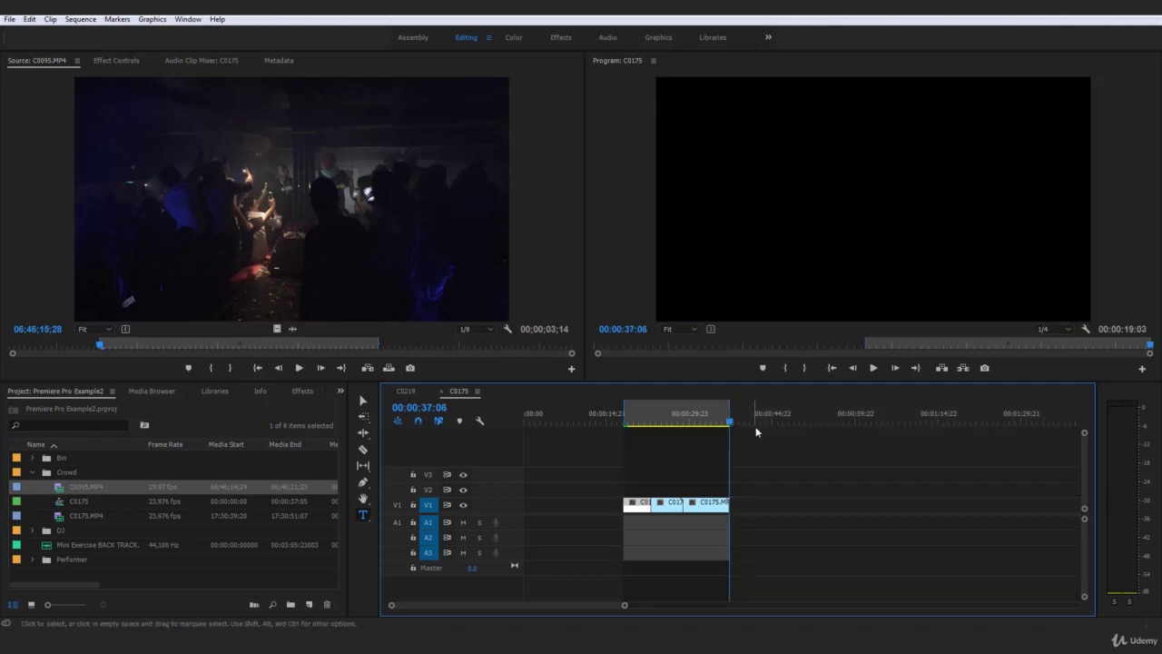
left_click(808, 421)
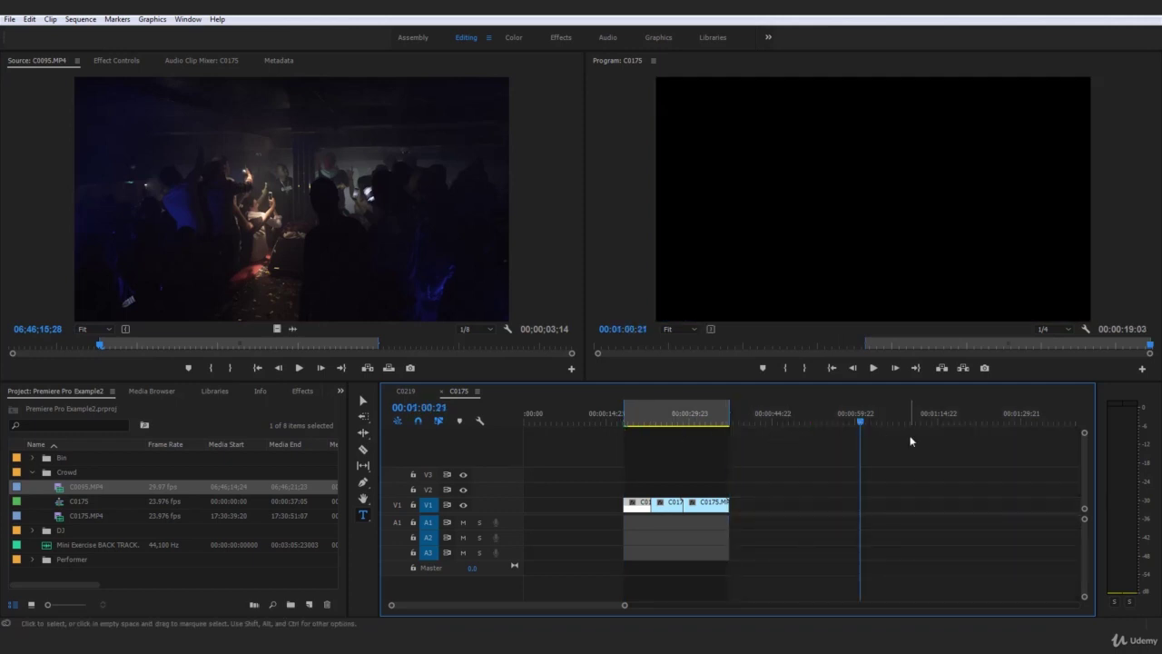
key("shift+i")
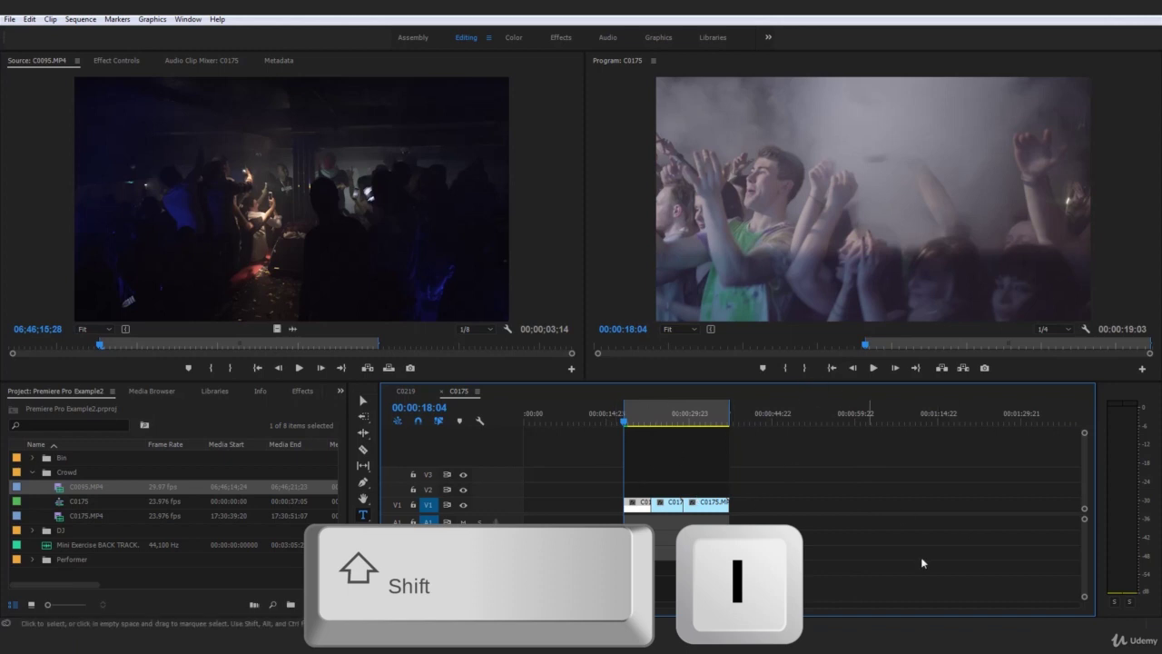
Step: Jump to the Out point with Shift+O in both the Source monitor and the sequence
left_click(551, 305)
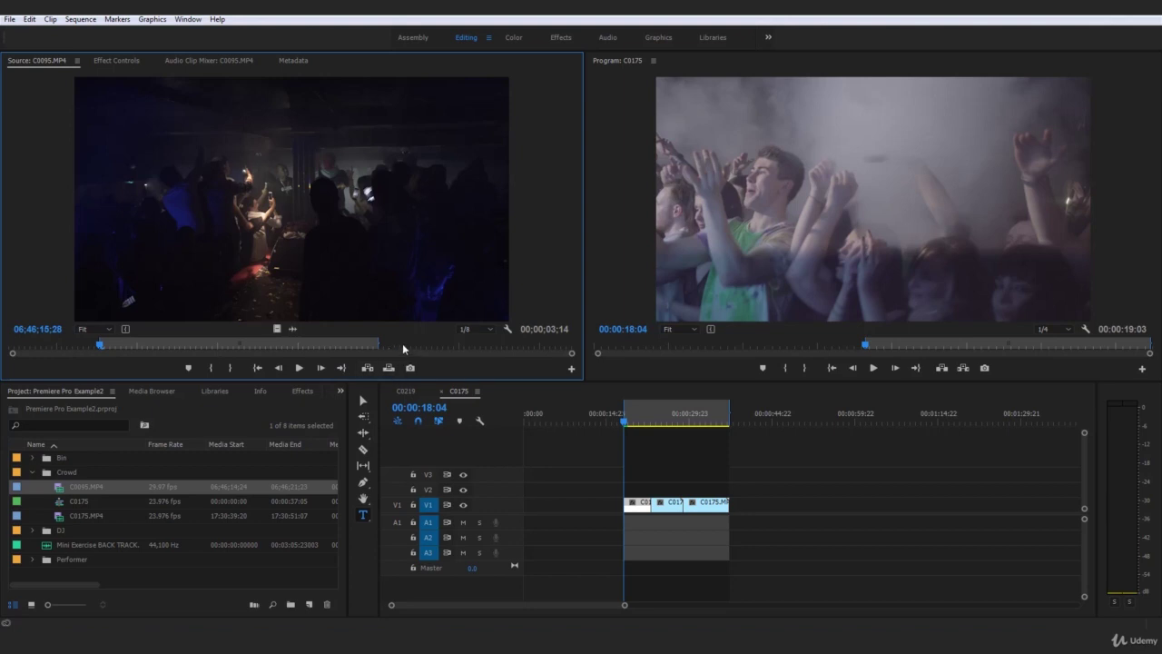
key("shift+o")
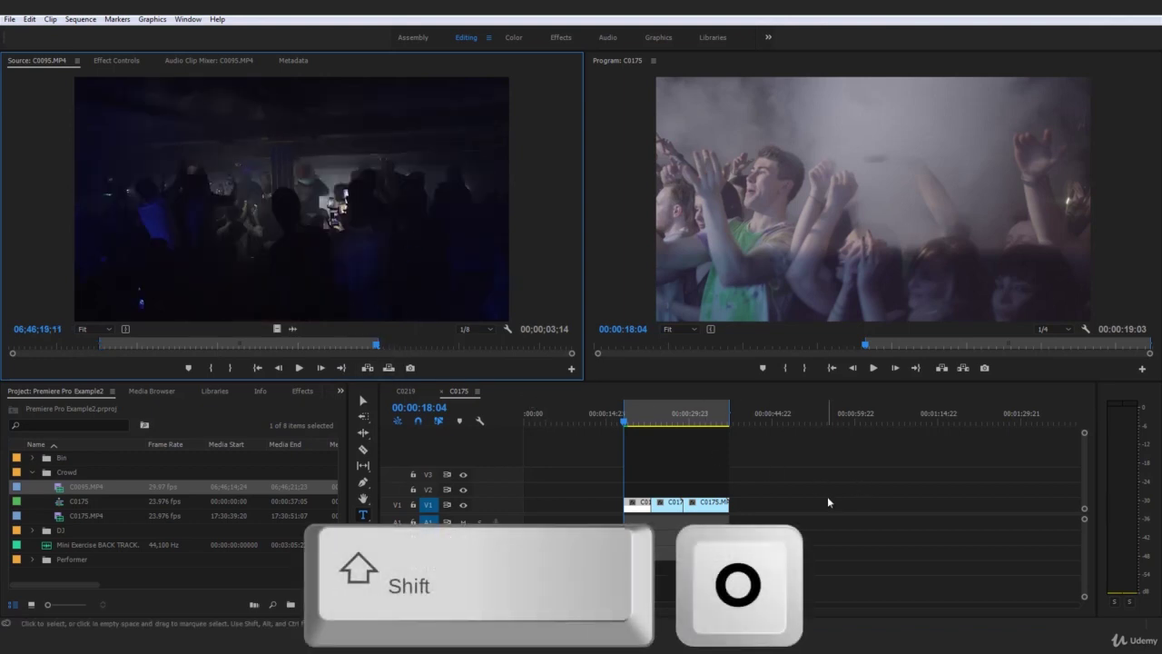
left_click(646, 456)
key("shift+o")
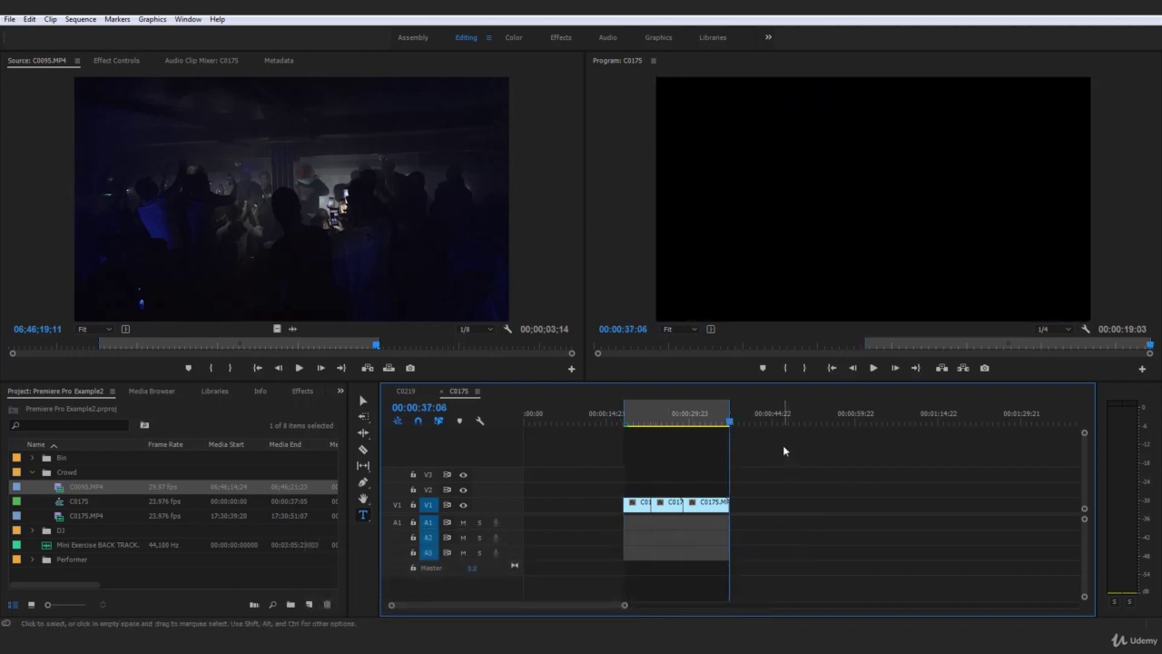
Step: Copy the C0175 clip and paste it onto track V3 at 25:20
left_click(711, 417)
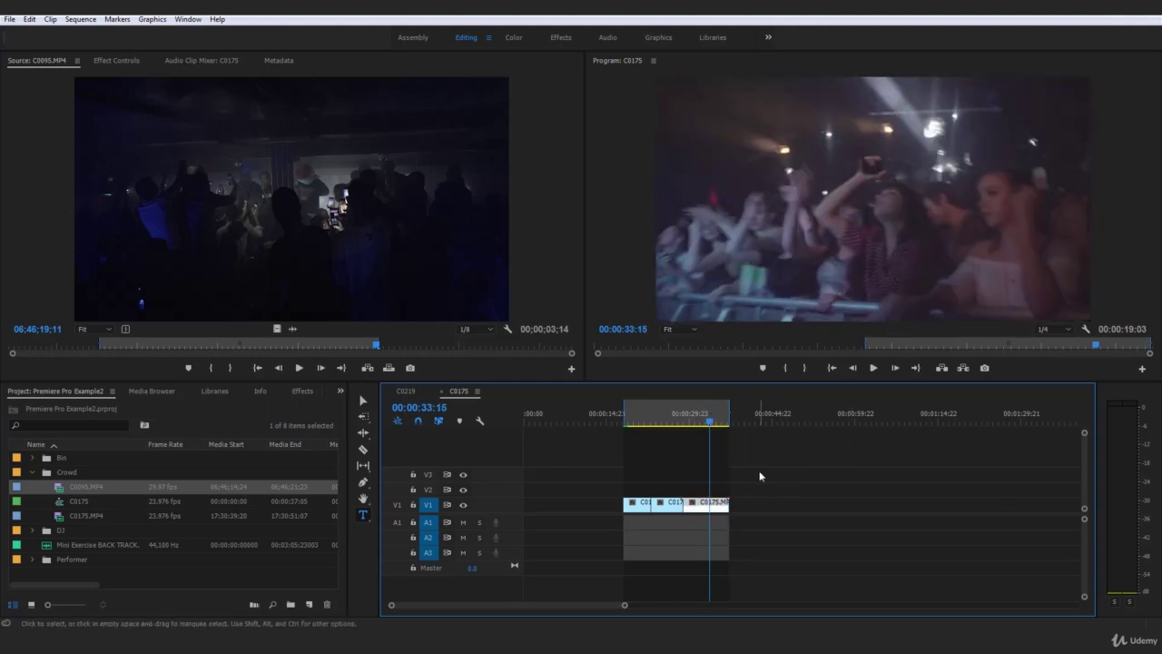
key("ctrl+c")
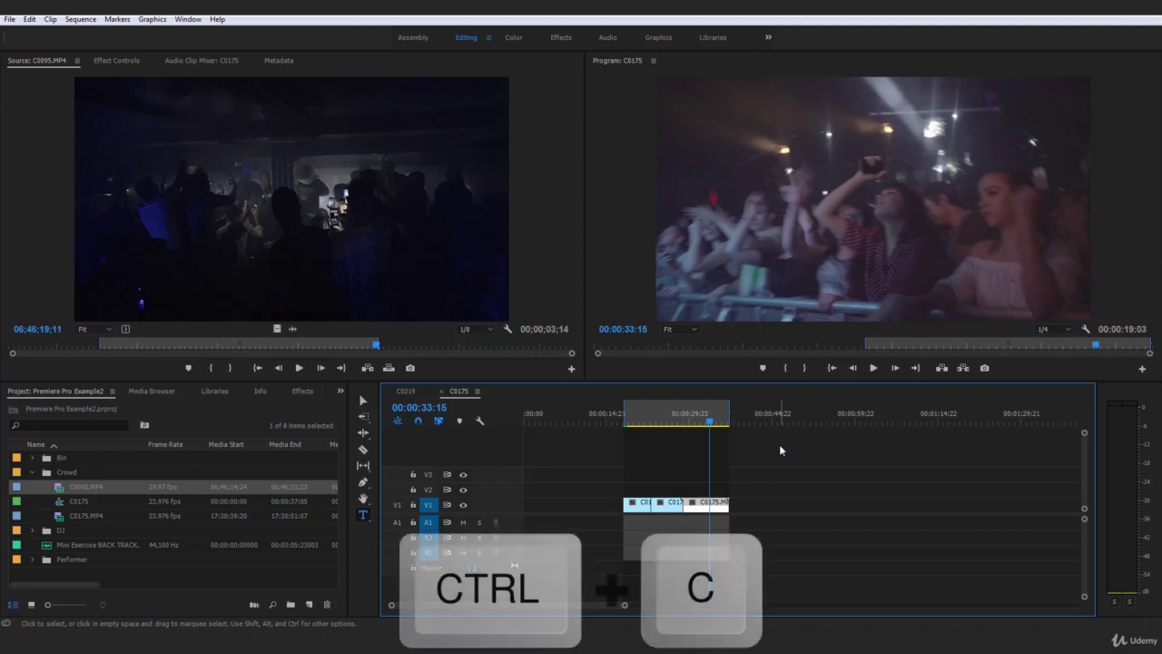
left_click(427, 504)
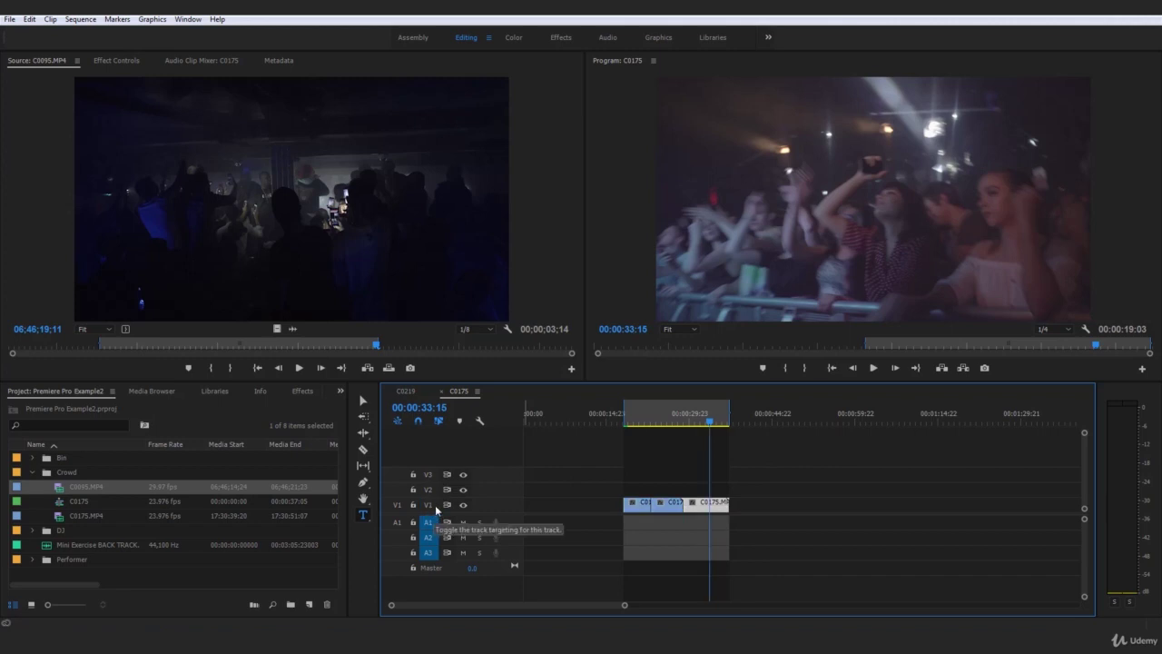
key("ctrl+v")
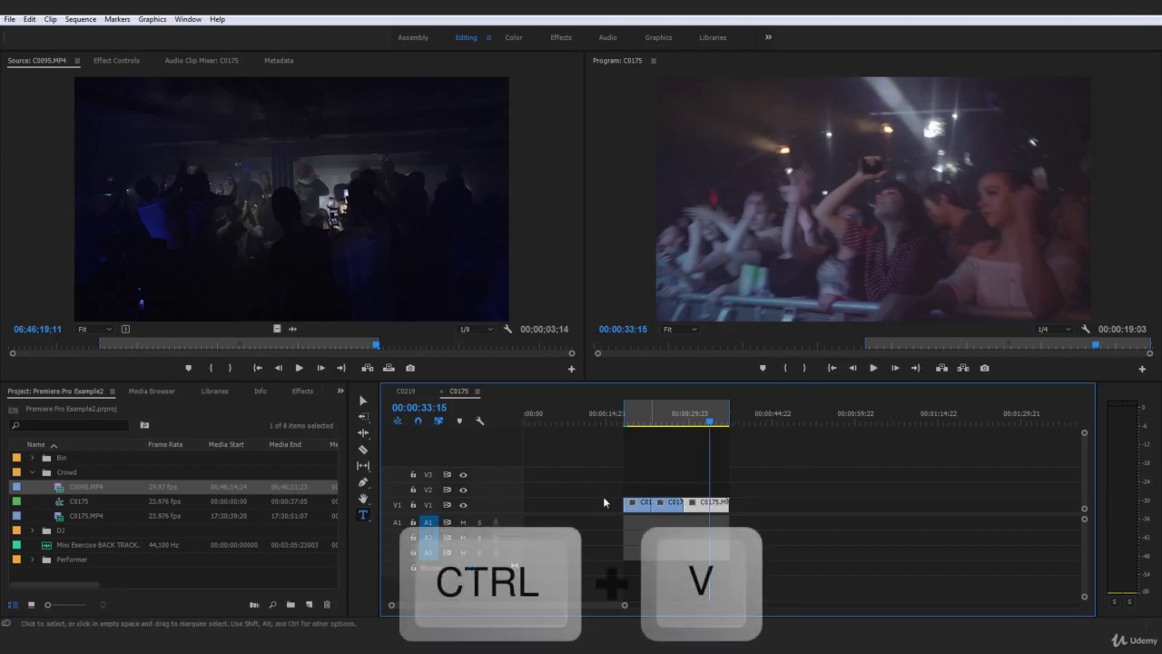
left_click(428, 475)
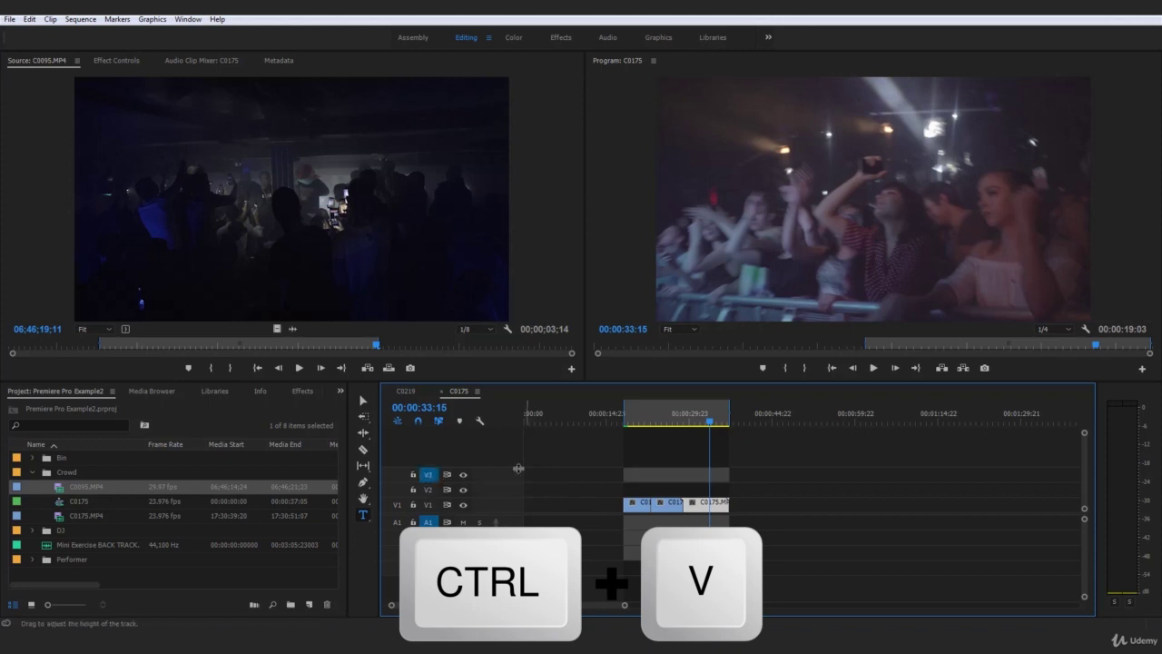
left_click(669, 420)
left_click(759, 466)
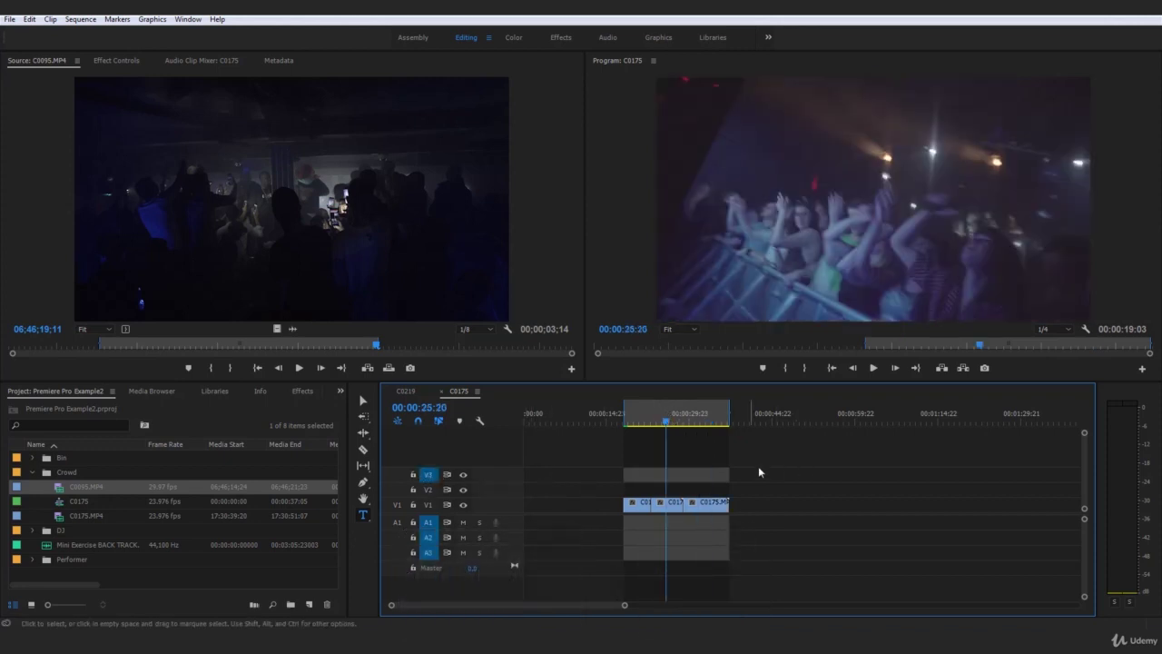
key("ctrl+v")
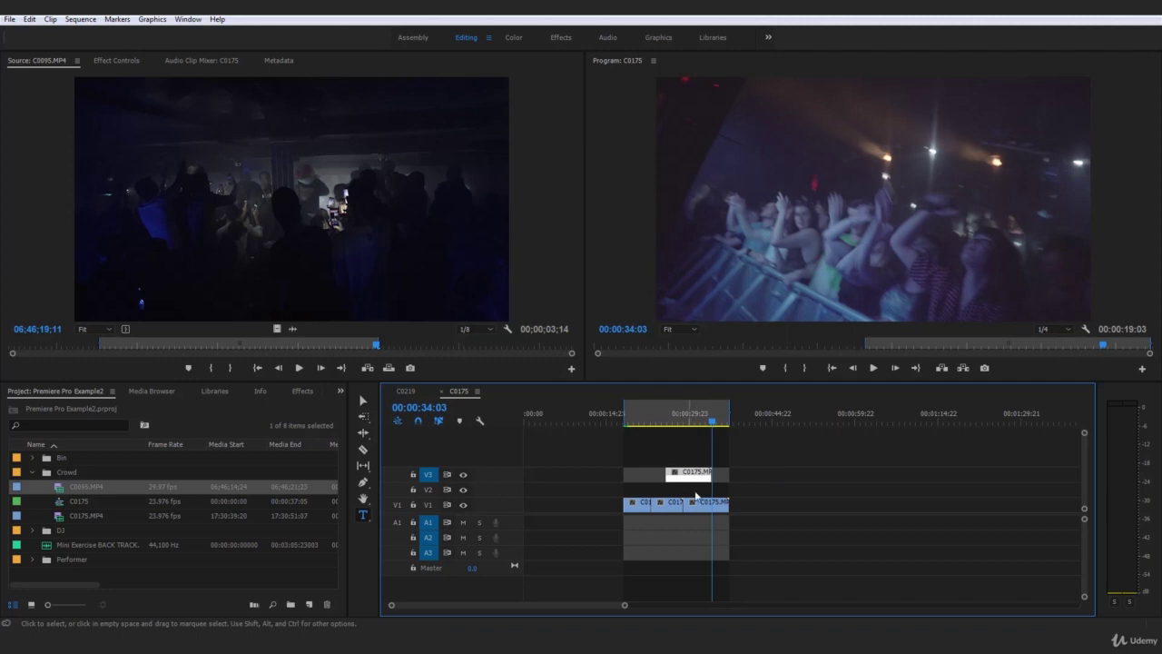
Step: Paste another copy onto V2, undo the pastes, and re-target track V3
left_click(429, 491)
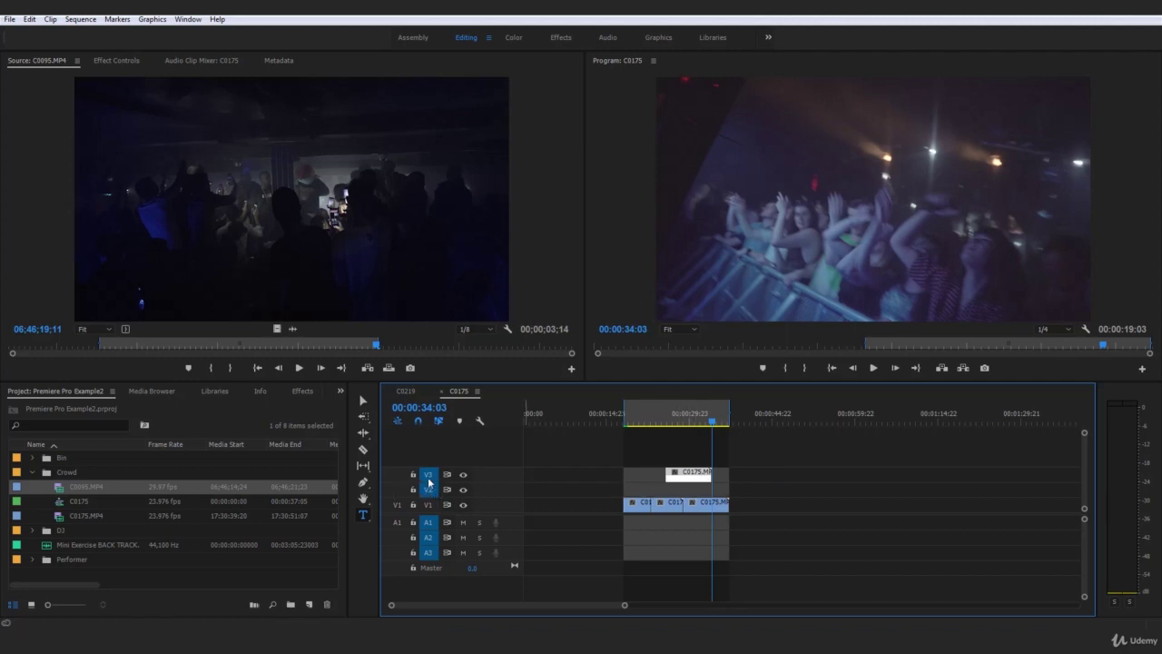
left_click(429, 481)
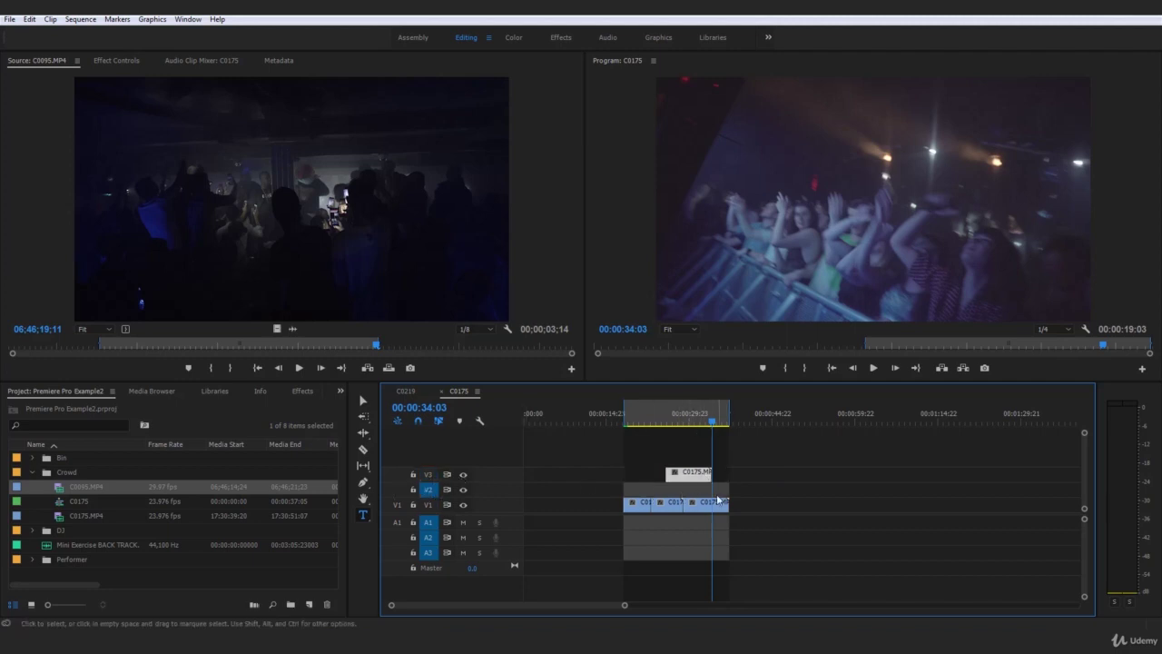
key("ctrl+v")
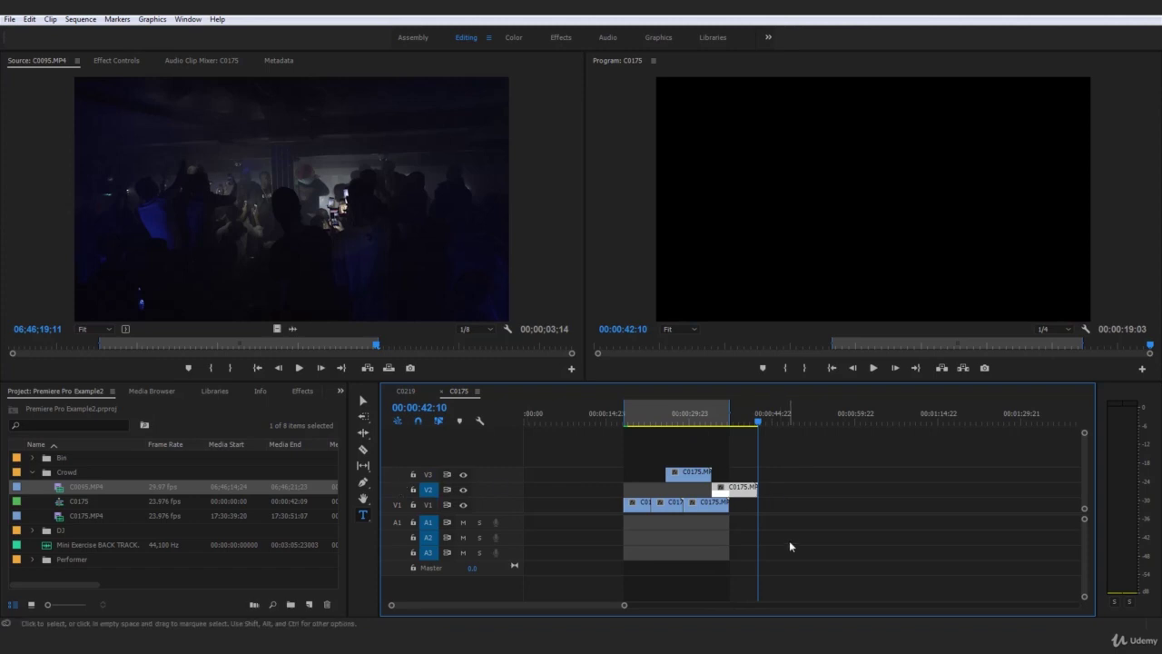
key("ctrl+z")
key("ctrl+z")
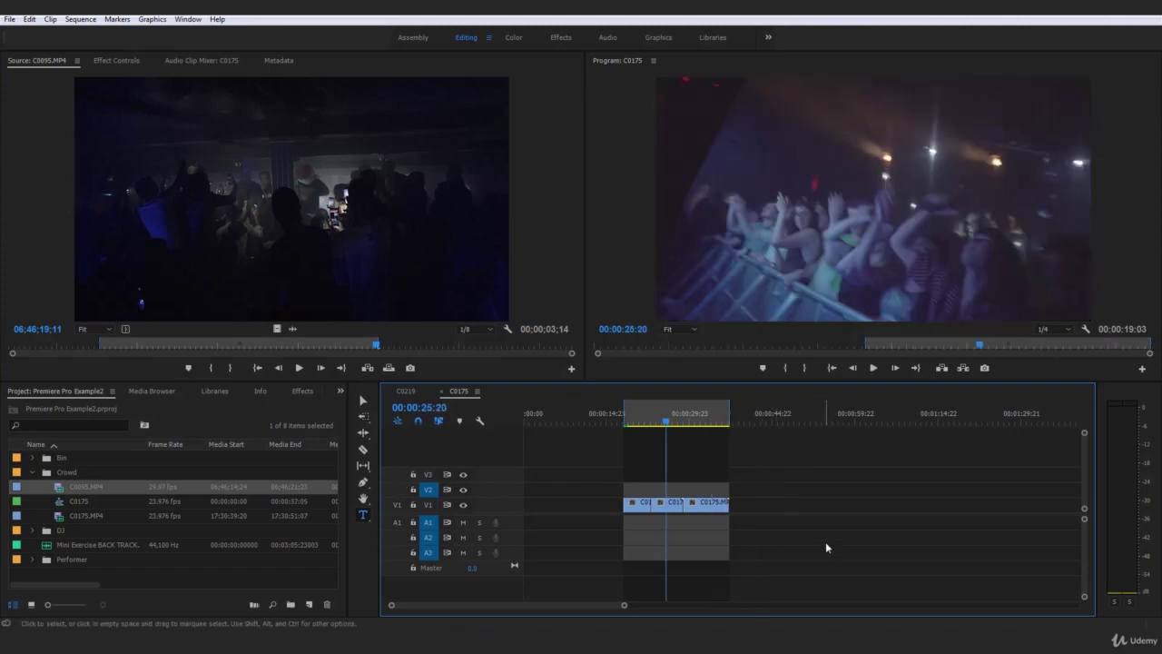
left_click(429, 474)
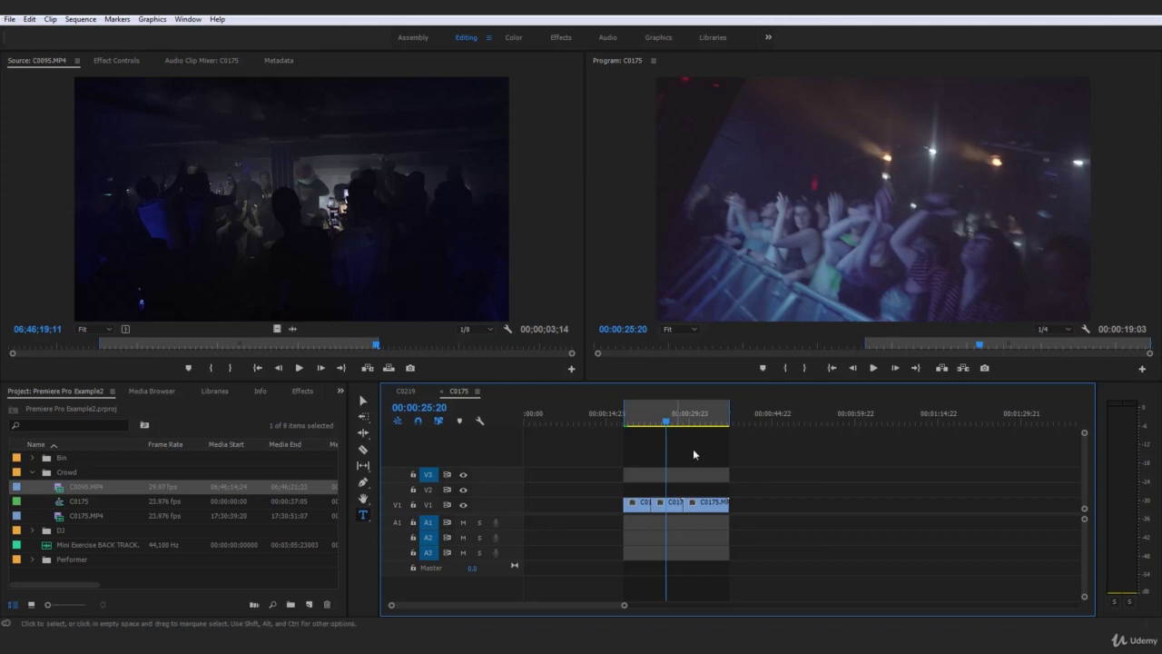
Step: Untarget V3, Alt-drag duplicates of the V1 C0175 clip onto V2–V4, then delete them
left_click(429, 474)
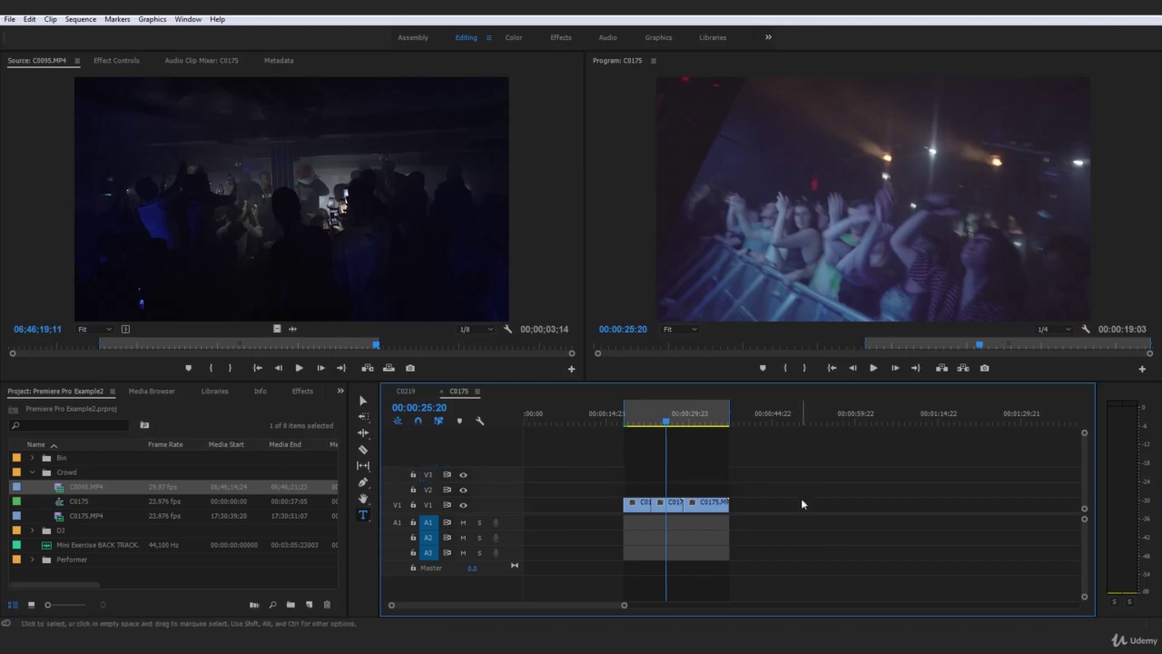
left_click(708, 506)
mouse_move(704, 506)
left_mouse_down()
mouse_move(708, 490)
mouse_move(763, 511)
mouse_move(705, 542)
mouse_move(703, 520)
left_mouse_up()
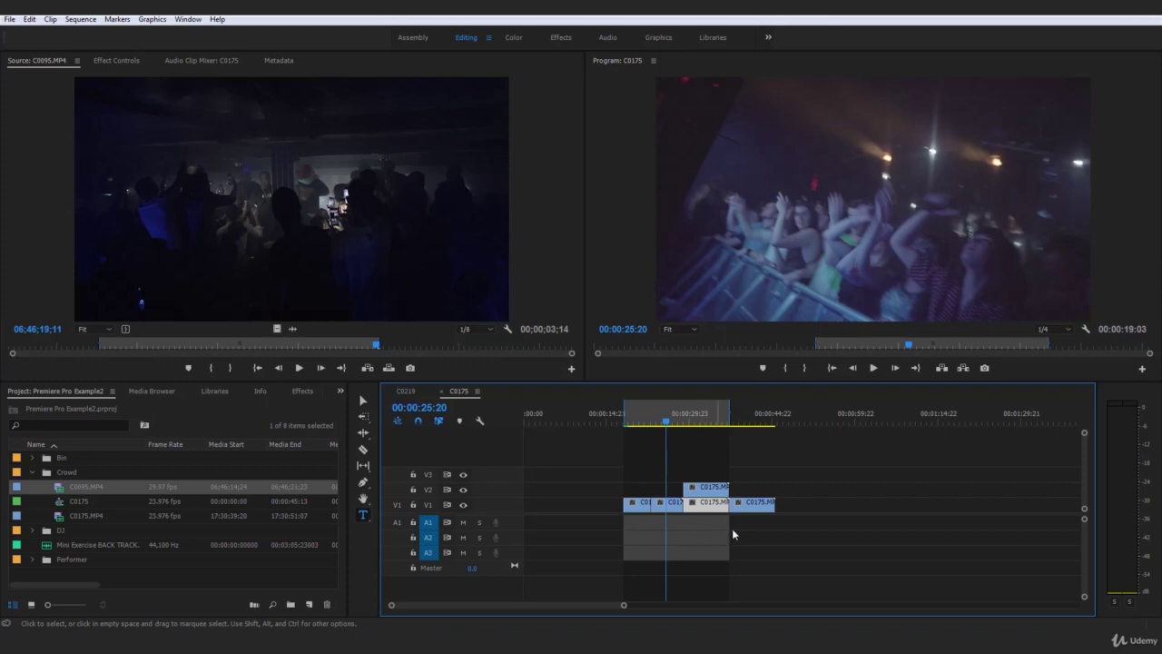
left_click_drag(701, 504, 714, 473)
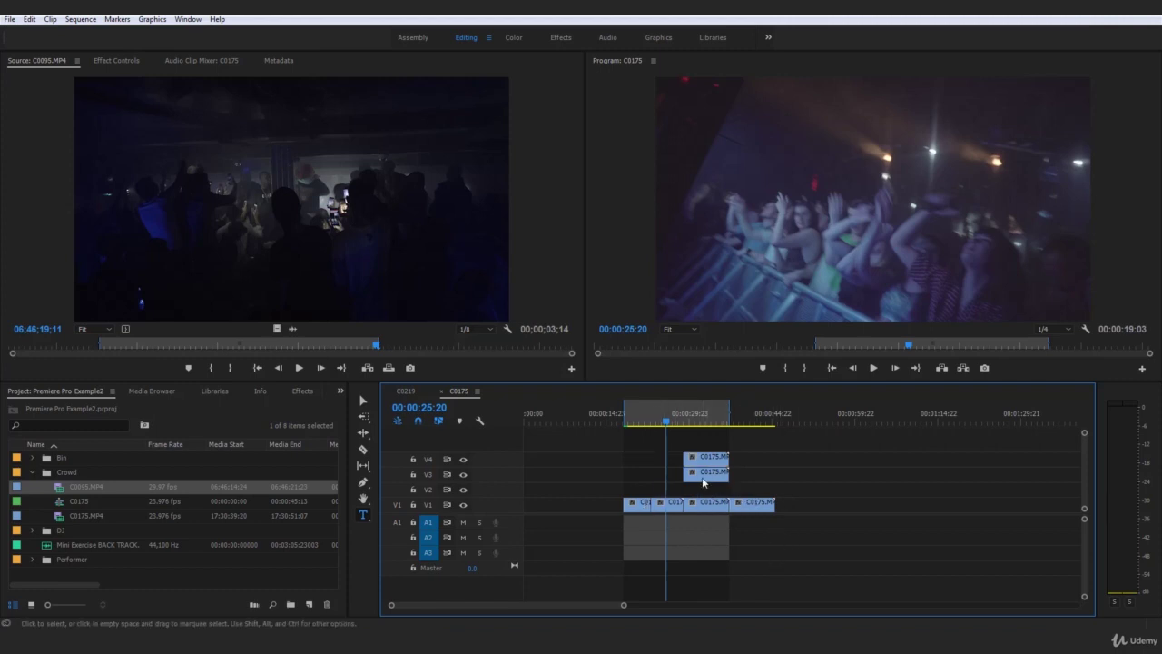
left_click_drag(713, 472, 837, 489)
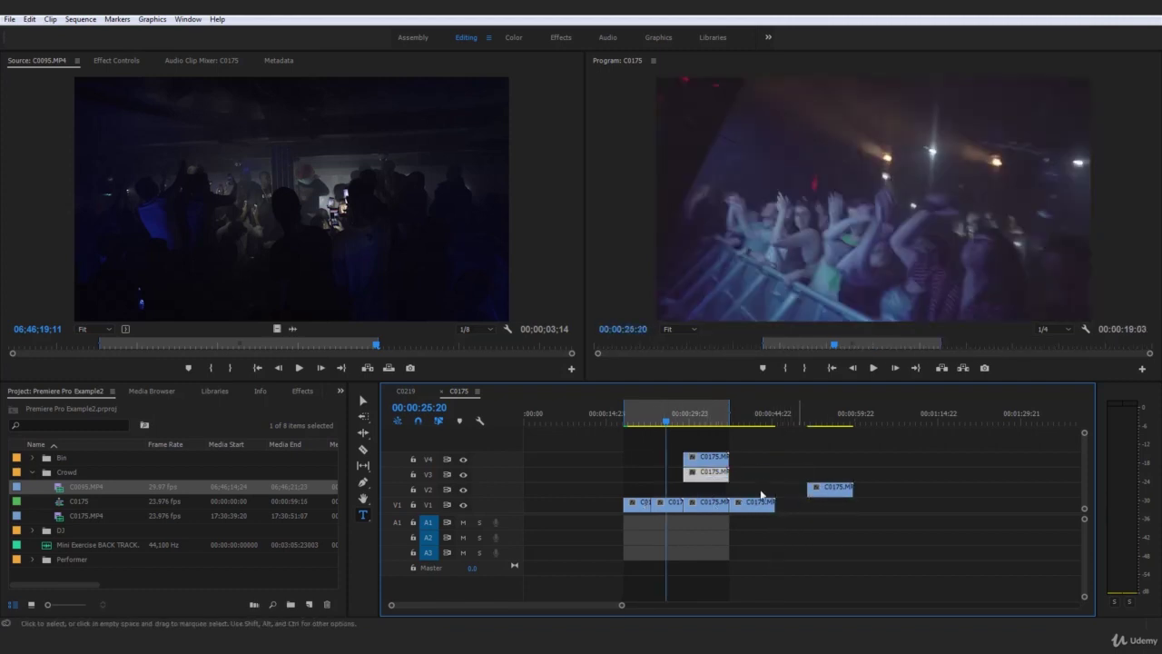
left_click_drag(887, 541, 750, 489)
key("Delete")
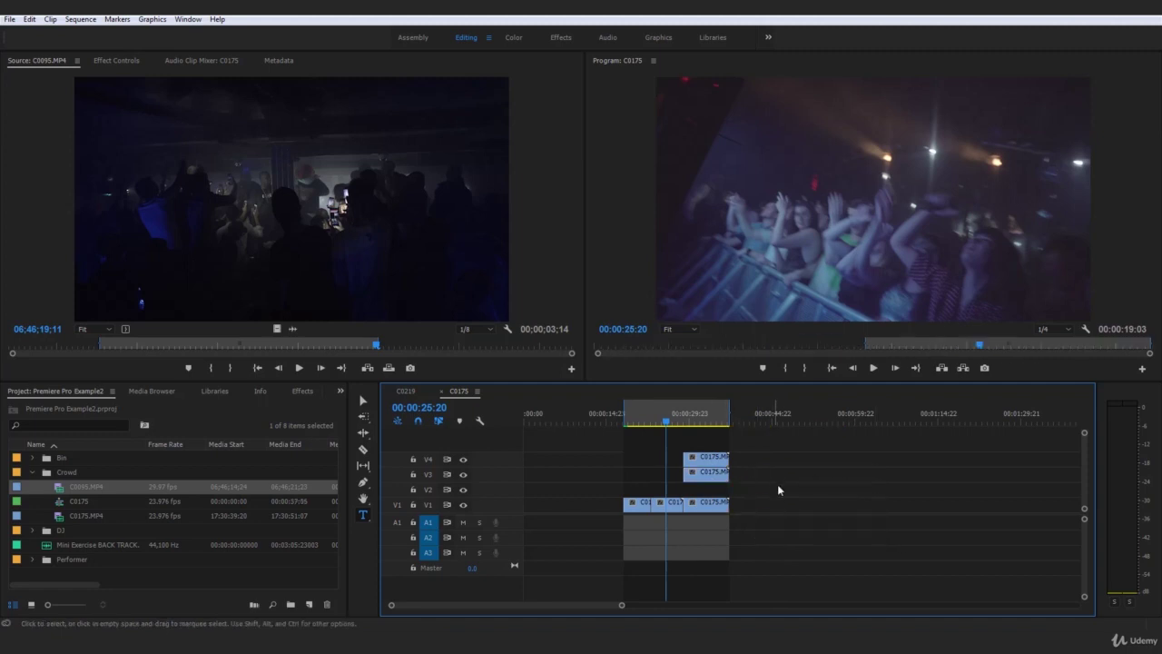
key("Delete")
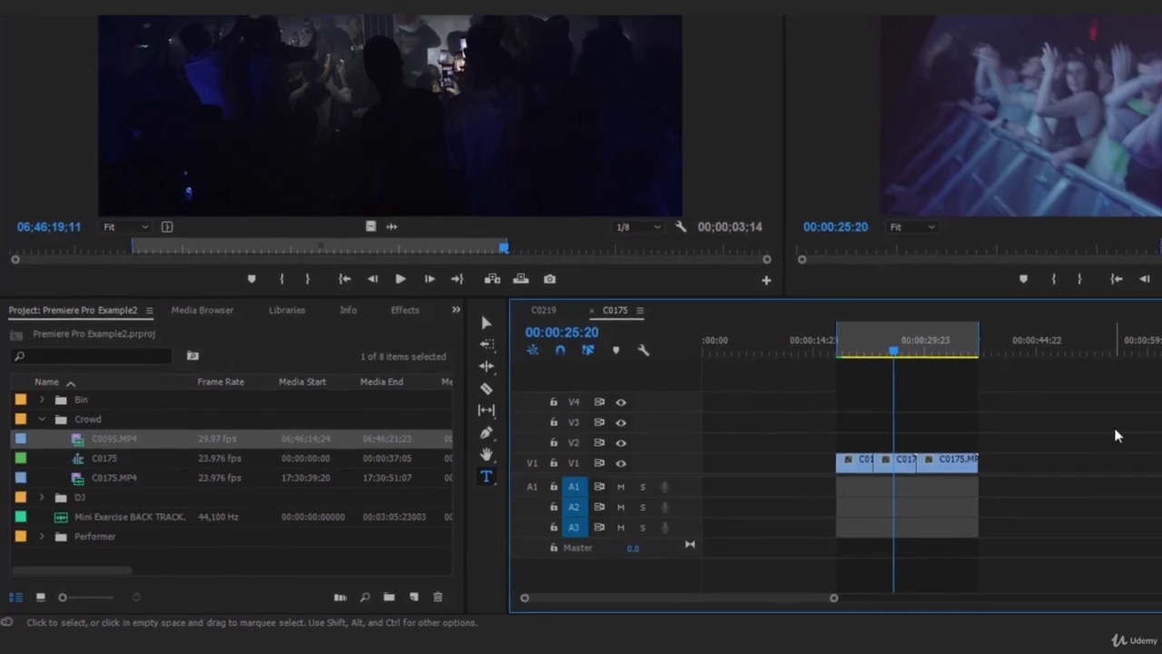
Step: Cycle through the Selection (V), Razor (C), Hand (H), Type (T) and Pen (P) tools, ending on Razor
key("v")
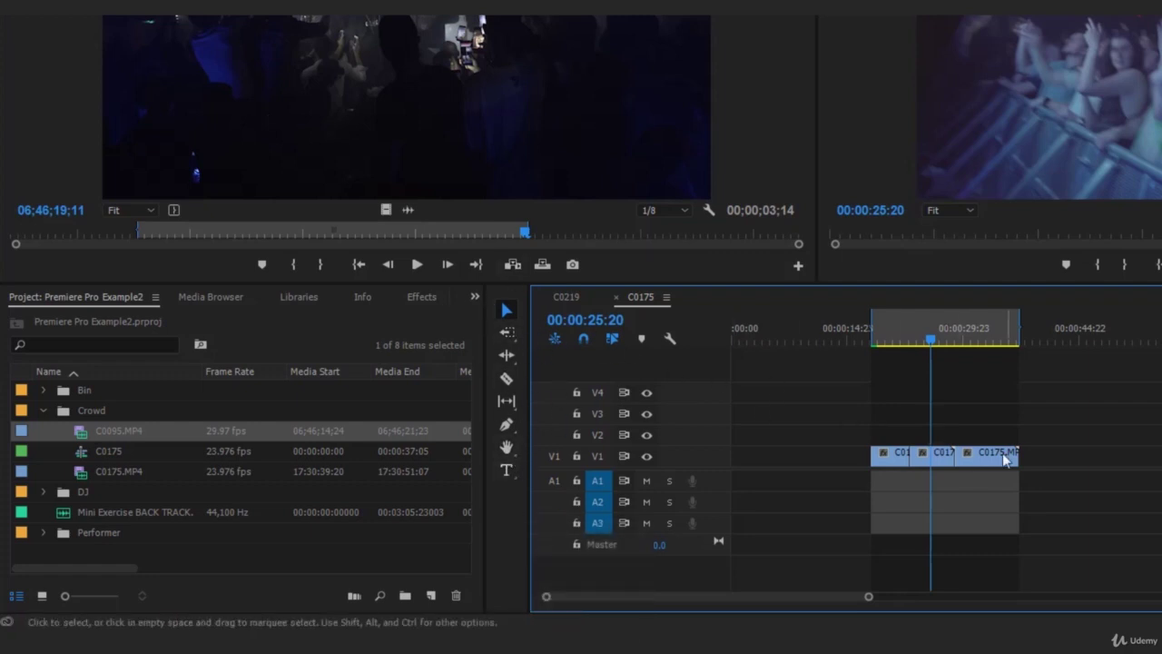
key("c")
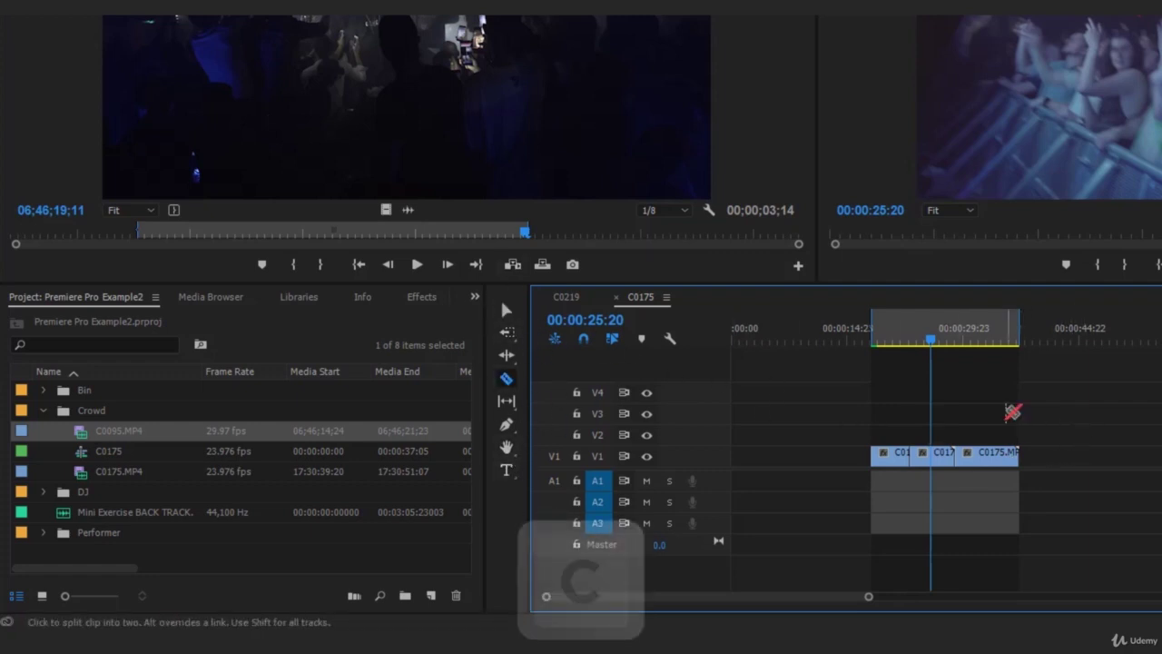
key("h")
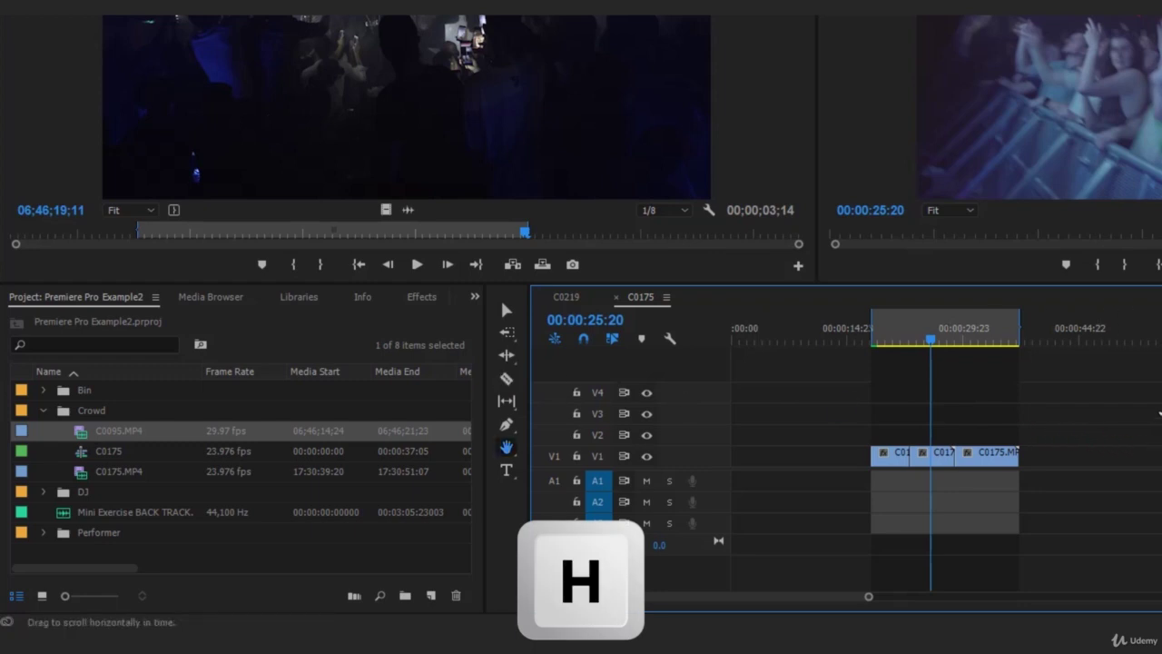
key("t")
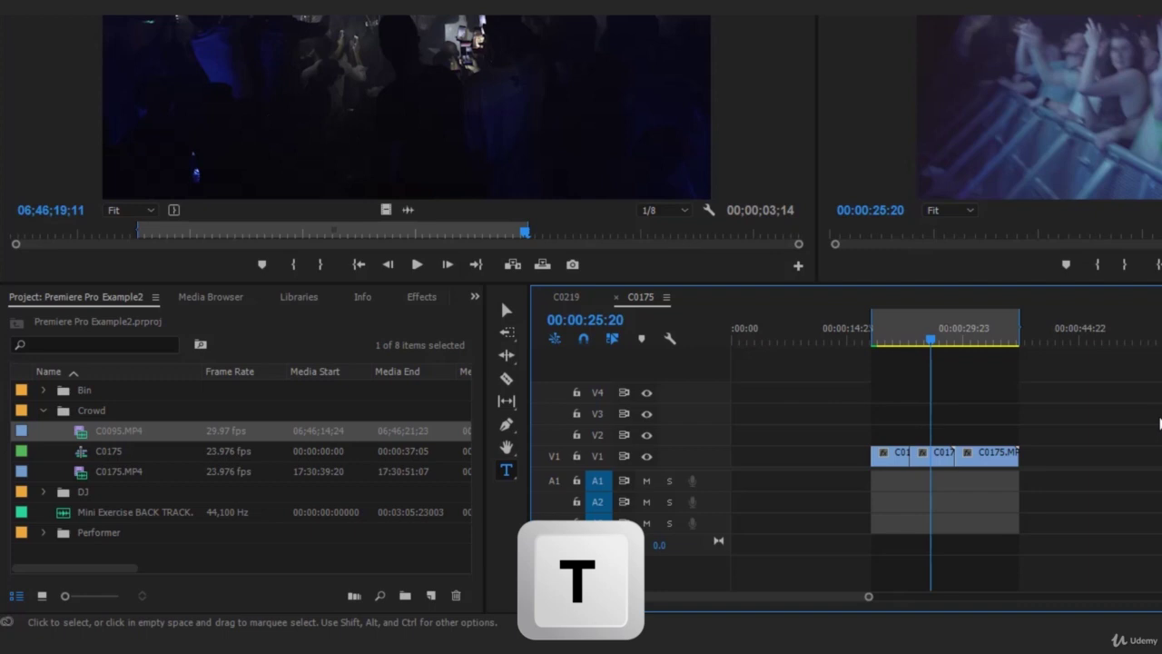
key("p")
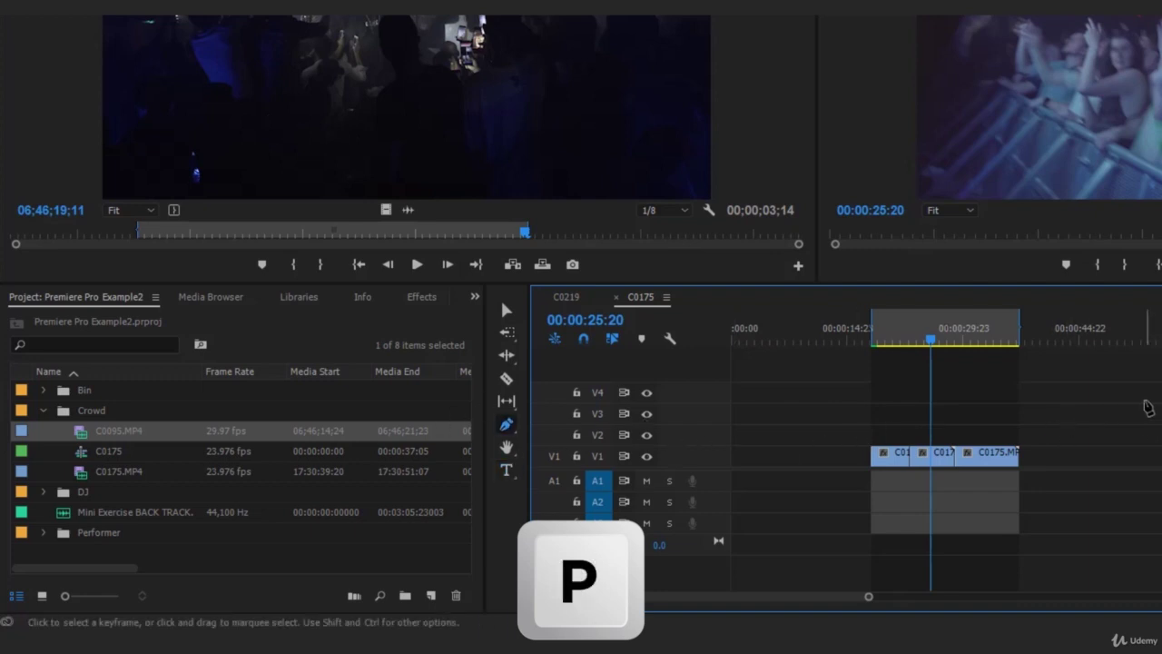
key("v")
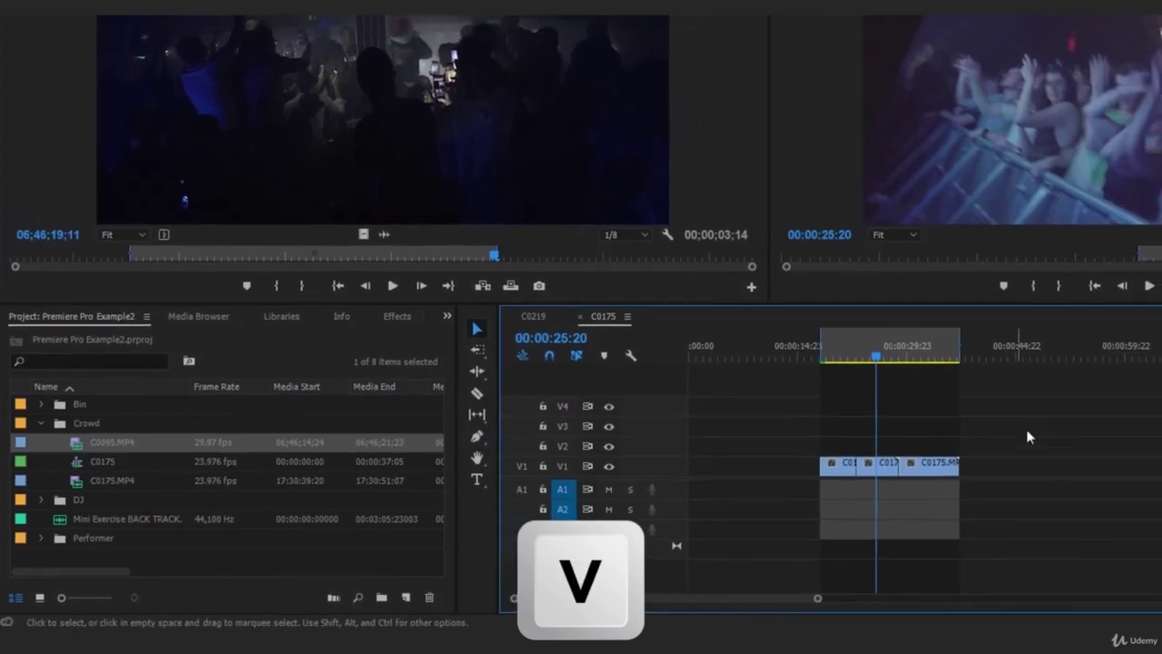
key("c")
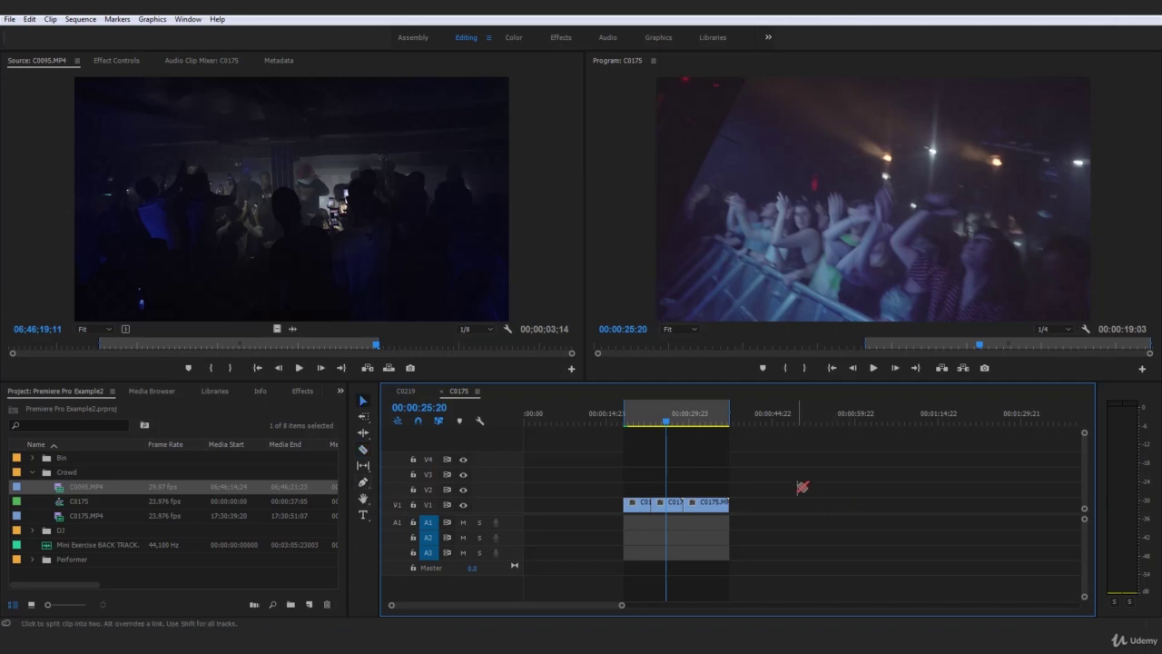
Step: Switch from Razor back to the Selection tool (V) and drag on the third C0175 segment
key("v")
left_click_drag(815, 478, 780, 500)
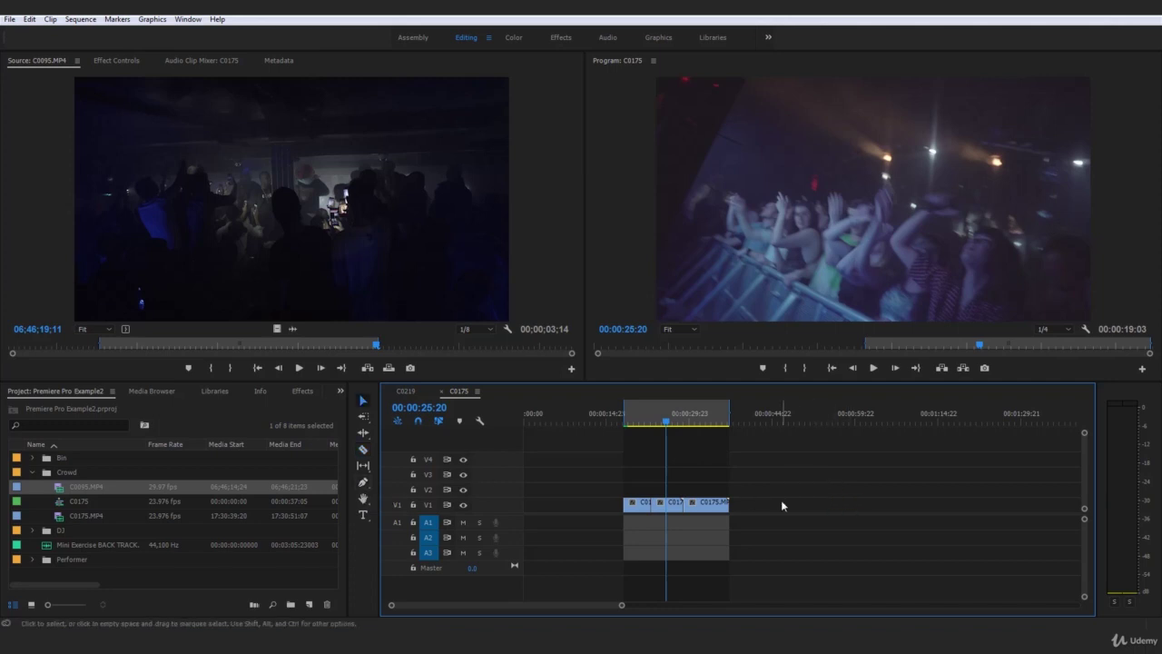